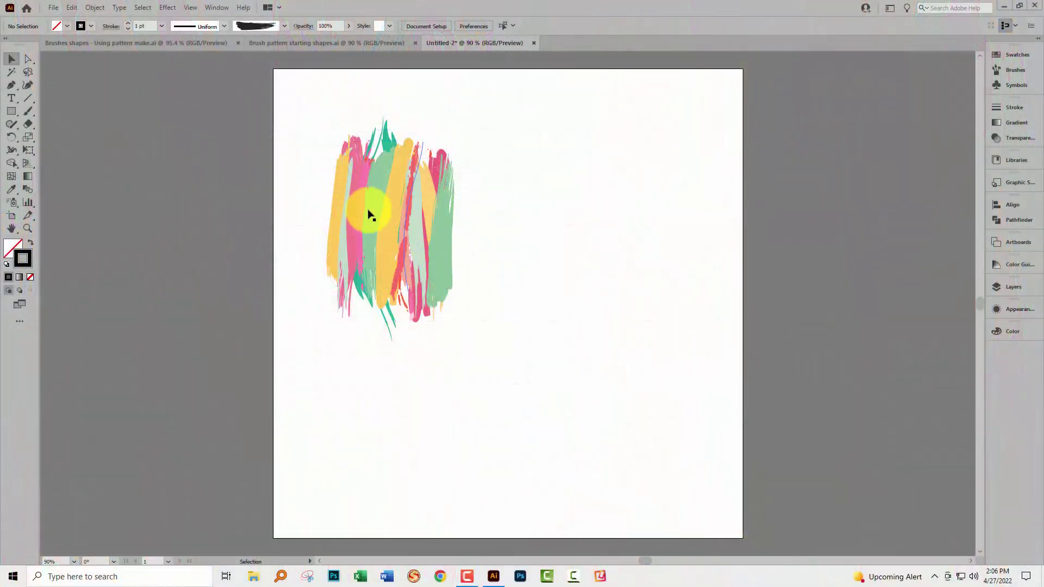
Ready the Paintbrush tool with the second brush from the Artistic_Paintbrush library
click(27, 111)
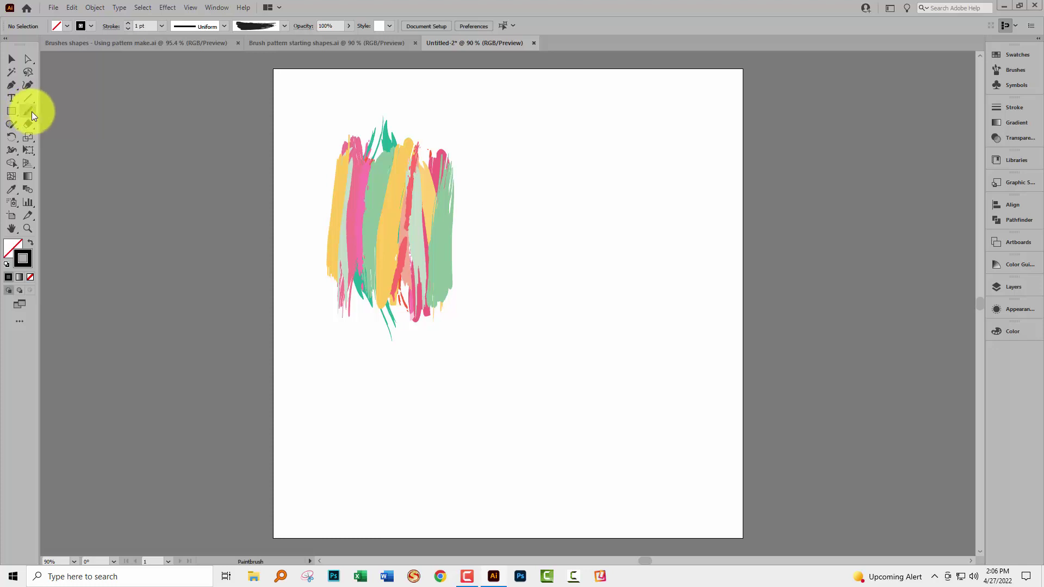
click(1012, 70)
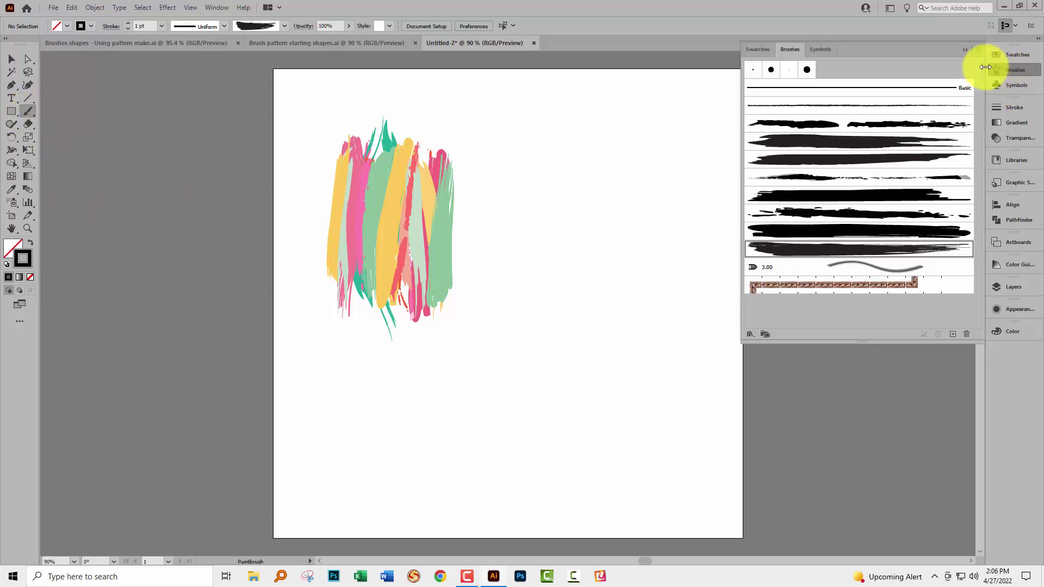
click(751, 334)
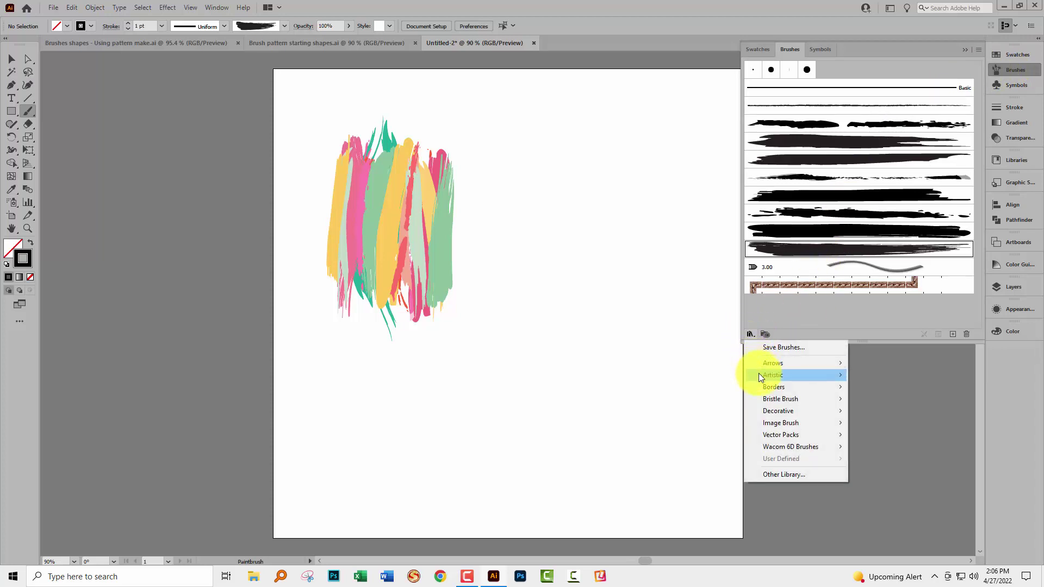
mouse_move(760, 375)
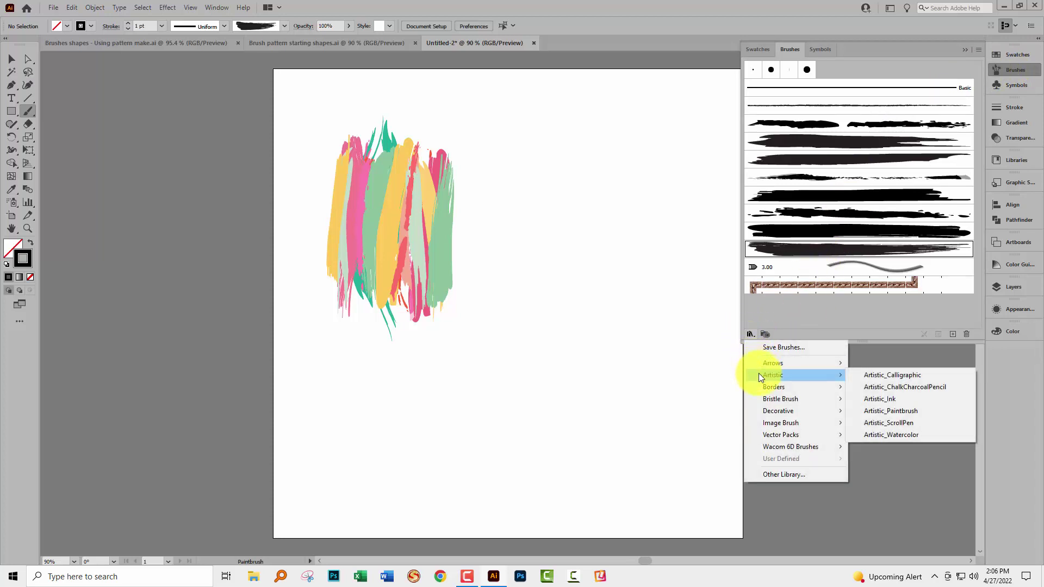
click(883, 411)
mouse_move(540, 265)
mouse_down()
mouse_move(647, 318)
mouse_move(648, 332)
mouse_up()
click(648, 370)
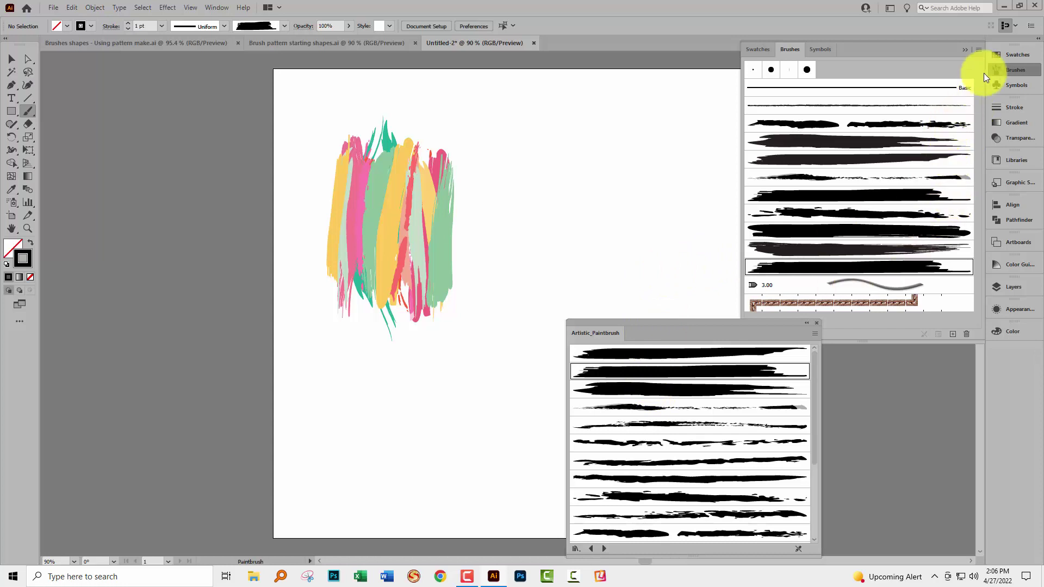
Paint a vertical light blue-grey brush stroke on the blank area beside the colourful strokes
click(1014, 54)
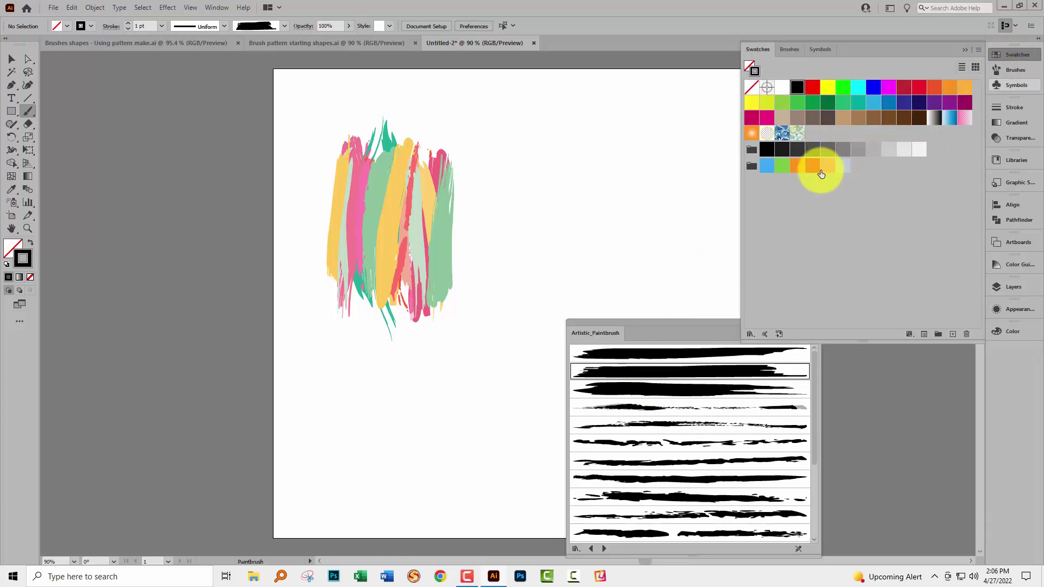
click(849, 171)
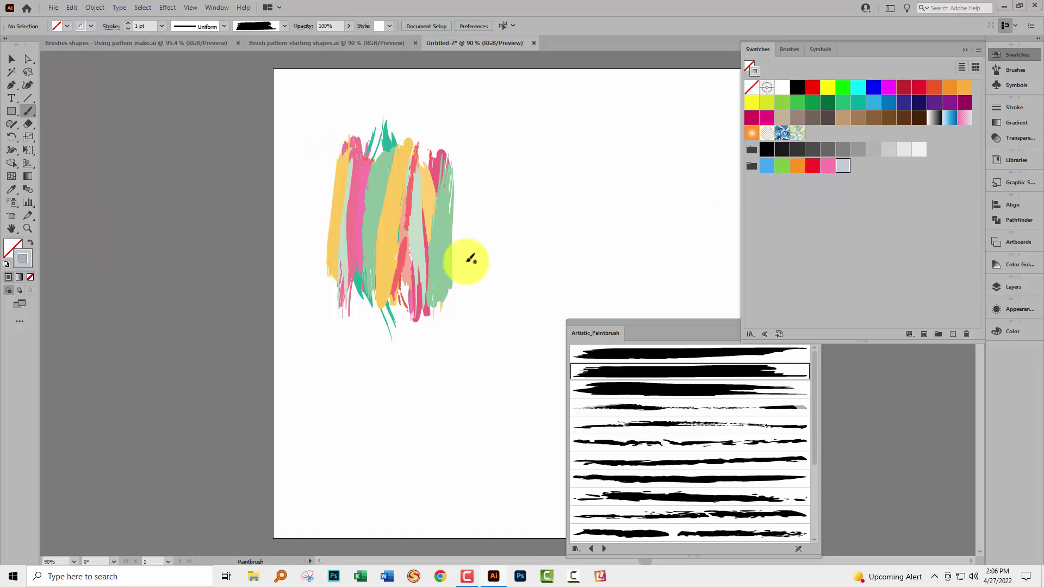
drag(479, 171, 478, 302)
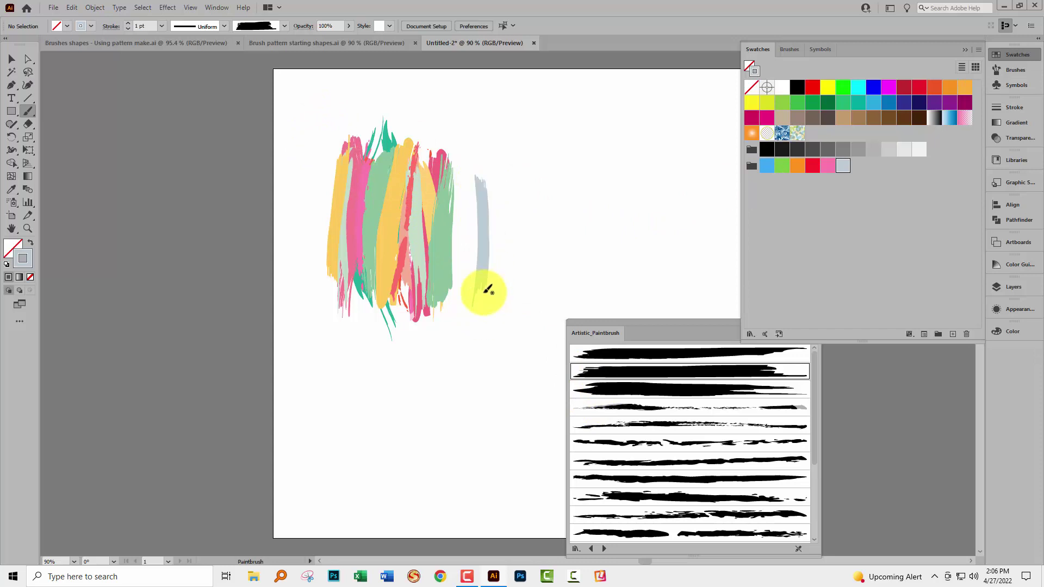
Move the blue-grey stroke against the right edge of the colourful strokes and put away the brush library and swatches
key(v)
drag(485, 234, 455, 217)
click(473, 240)
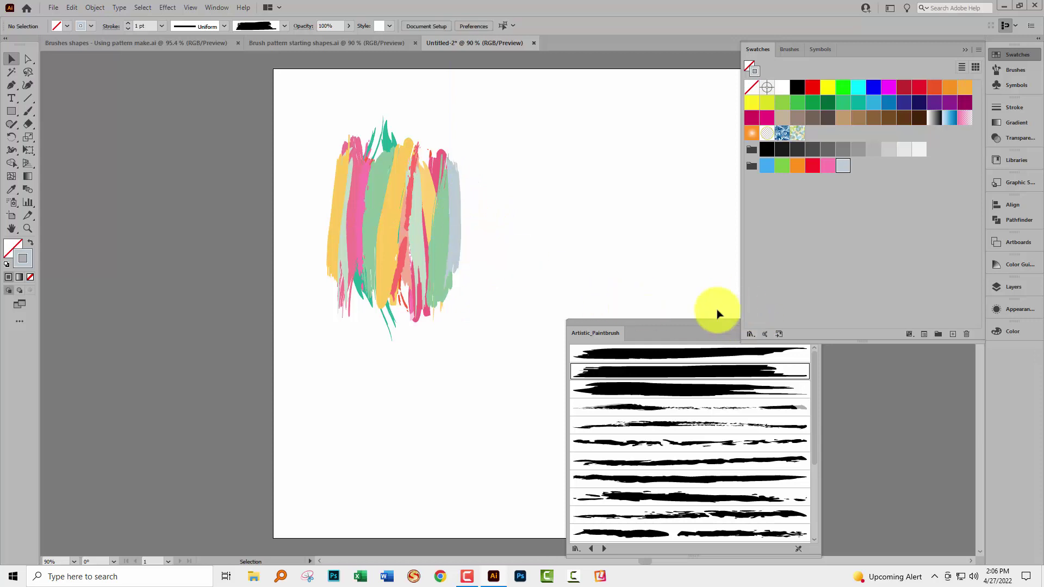
click(696, 325)
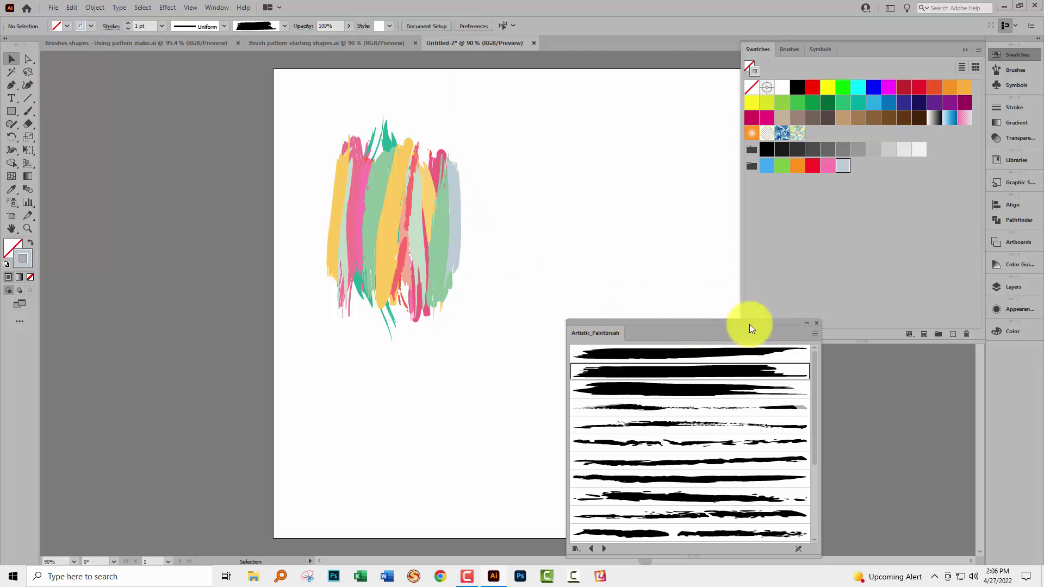
click(818, 322)
click(965, 49)
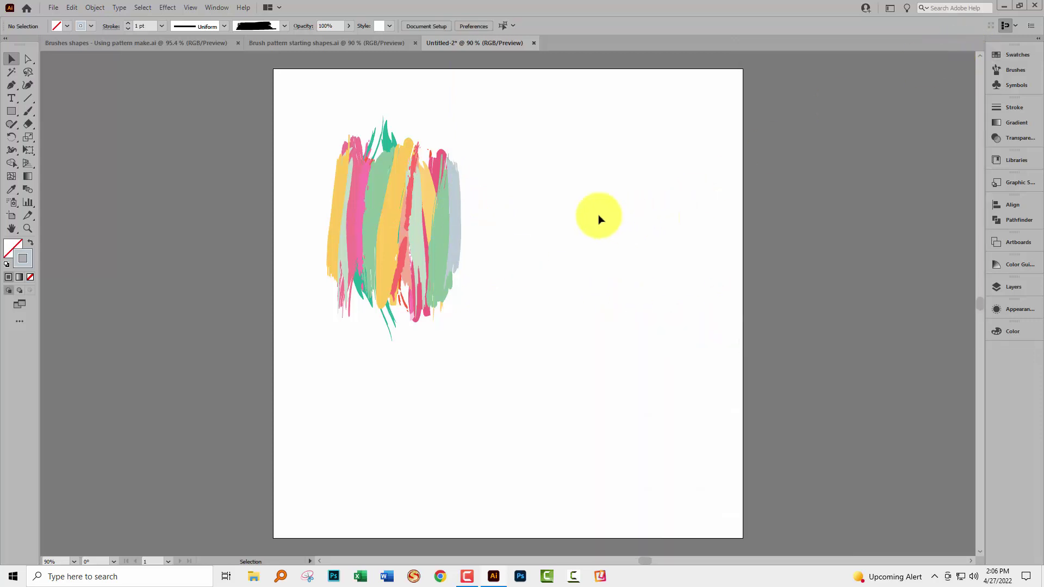
drag(302, 107, 469, 325)
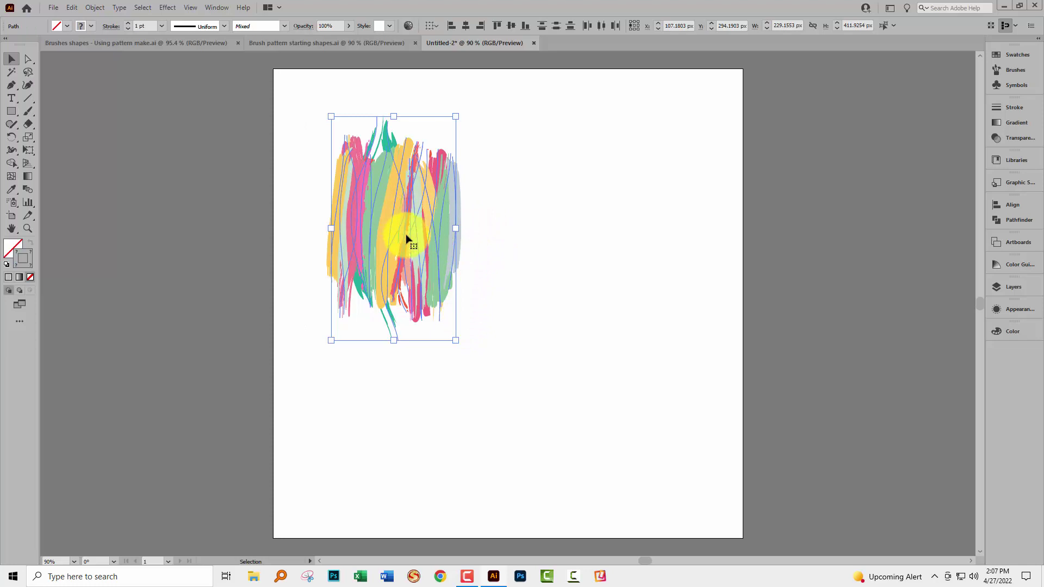
click(482, 257)
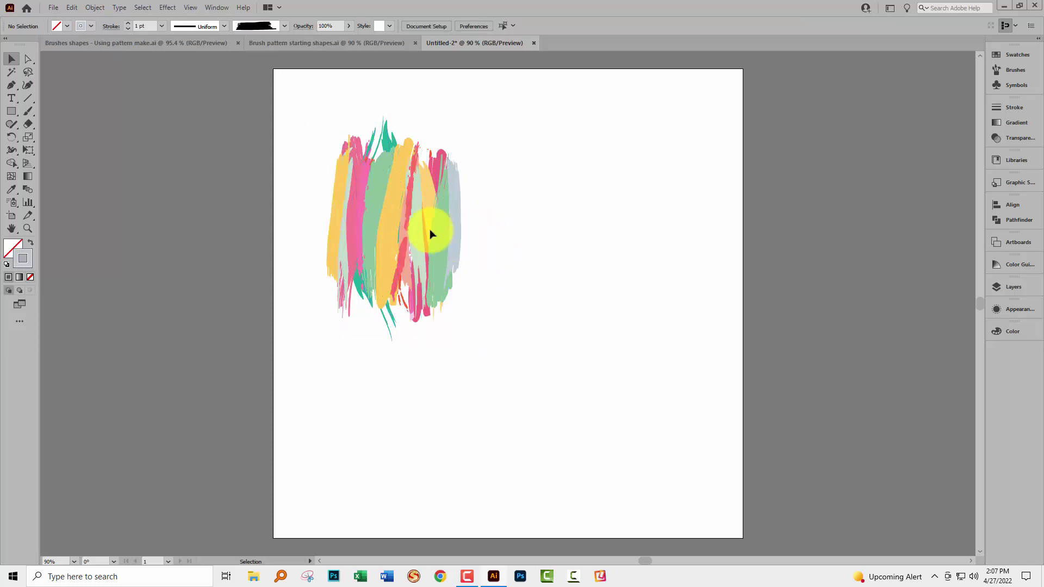
click(389, 249)
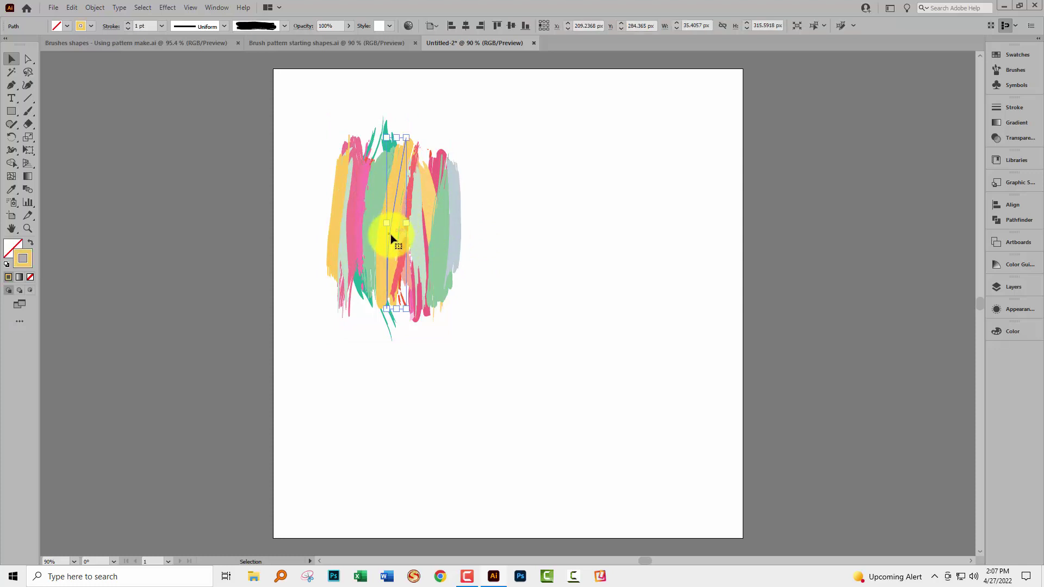
click(499, 279)
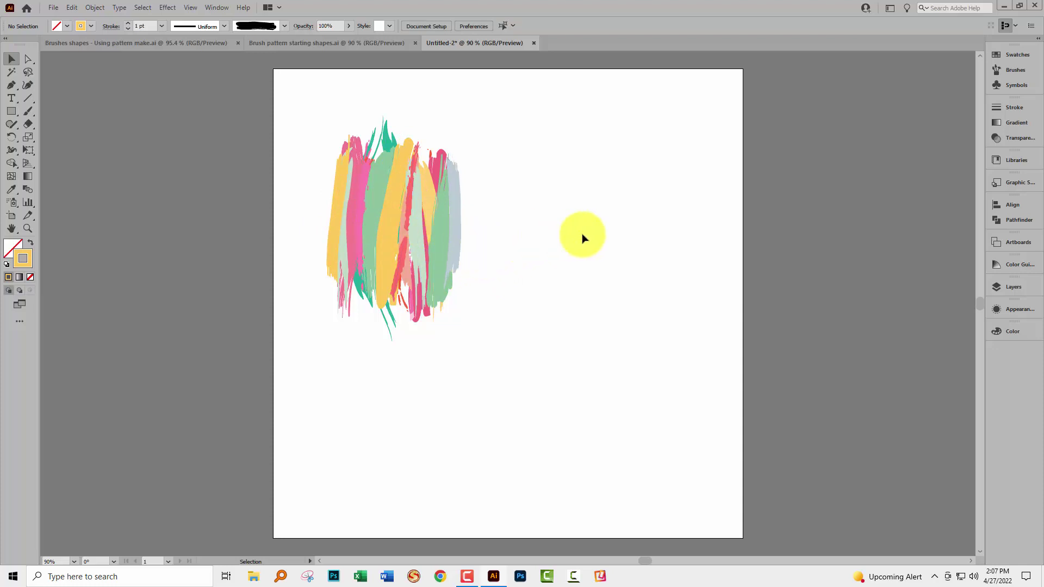
Paint a curved vertical test stroke to the right of the artwork with the second brush from the Artistic_Watercolor library
click(997, 70)
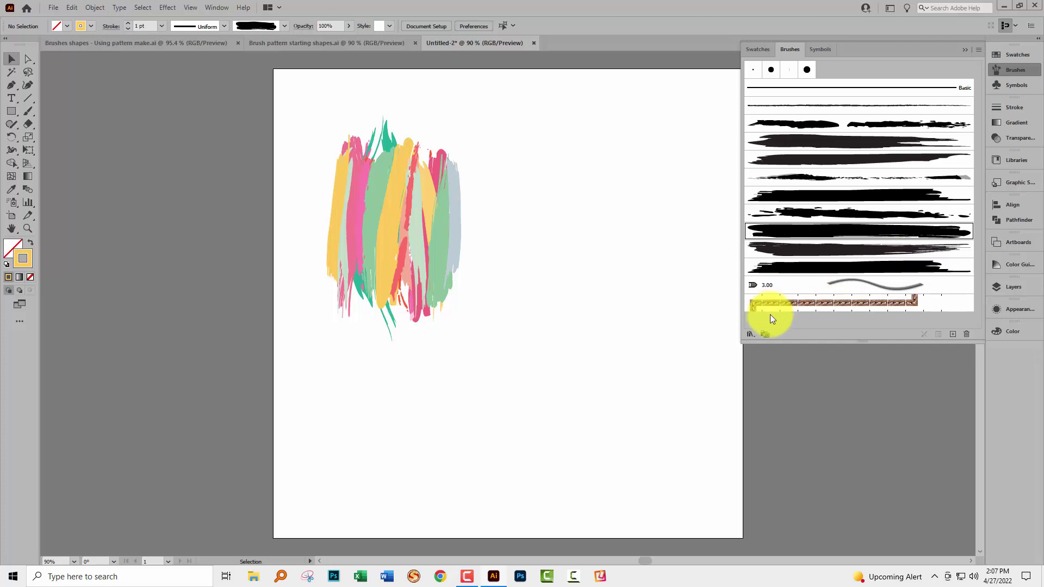
click(749, 334)
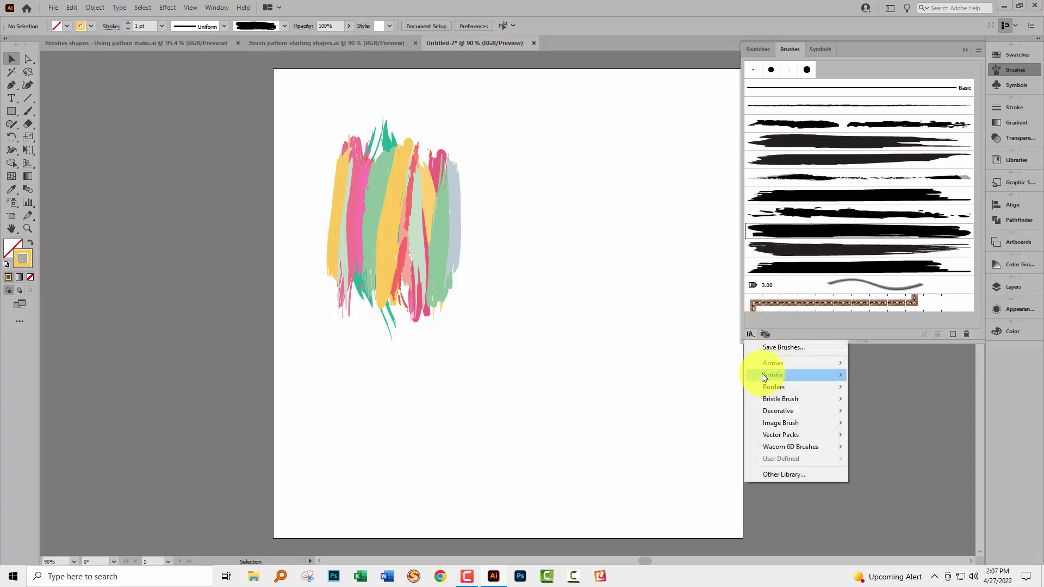
mouse_move(762, 375)
click(876, 436)
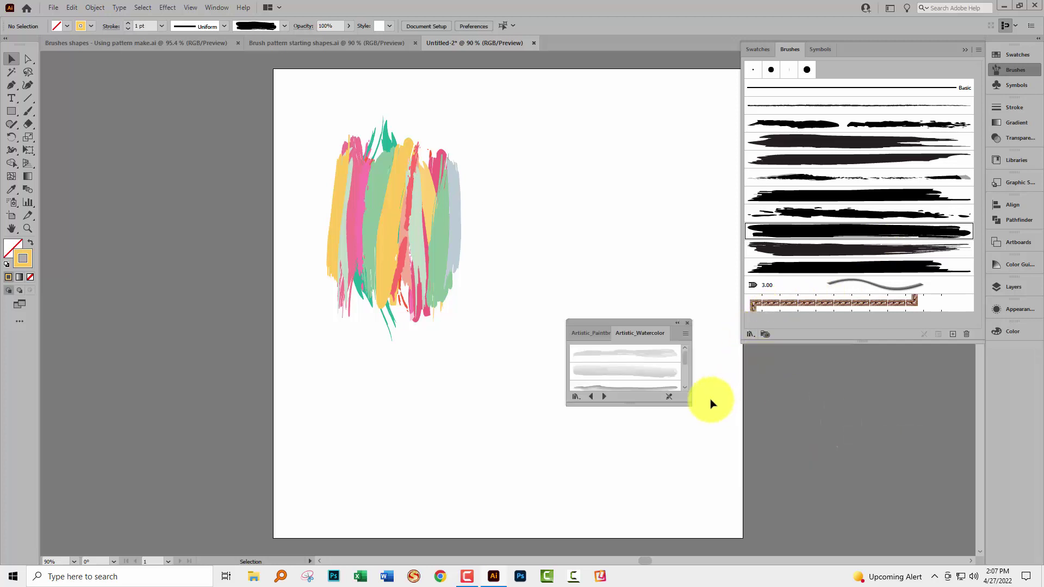
drag(646, 403, 635, 480)
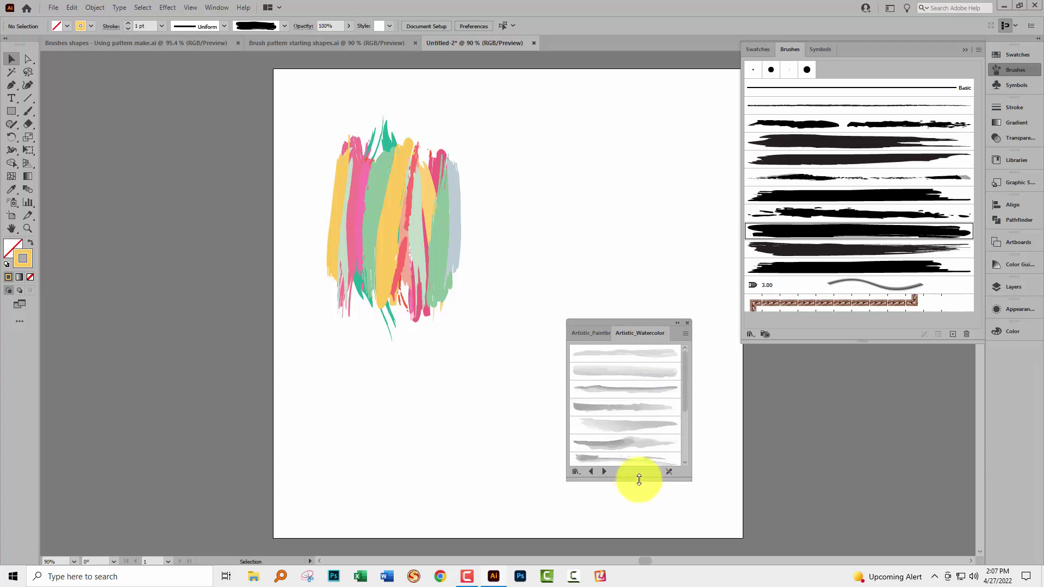
click(636, 373)
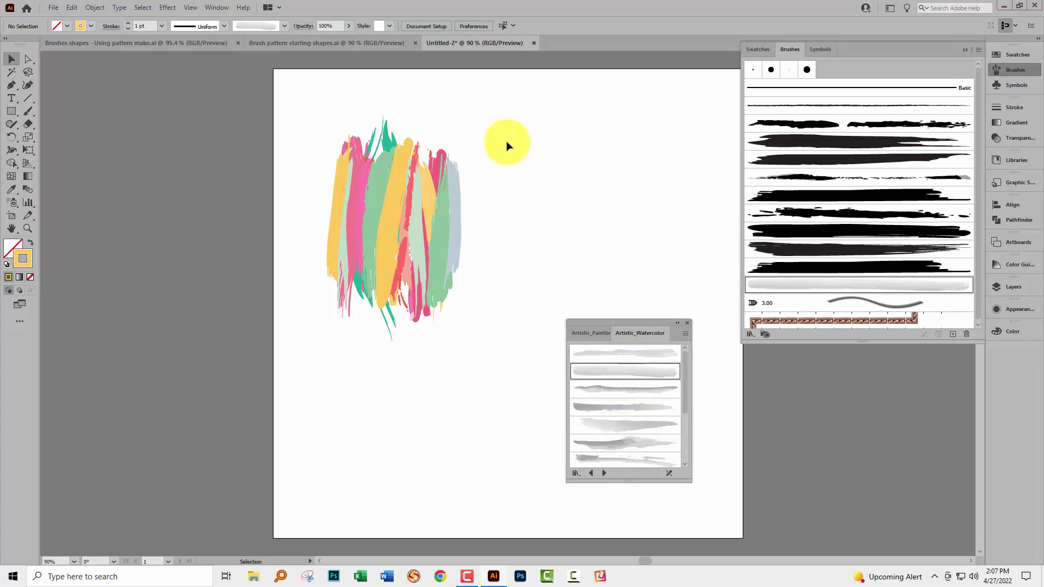
click(29, 112)
mouse_move(549, 141)
mouse_down()
mouse_move(566, 218)
mouse_move(552, 294)
mouse_up()
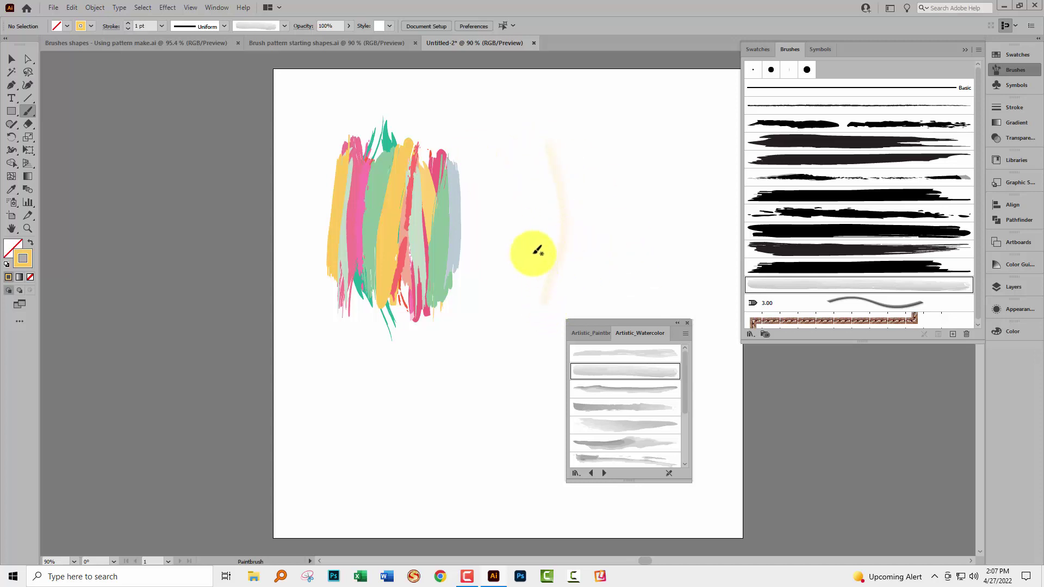
Delete the watercolor test stroke and put away the brush libraries
click(11, 59)
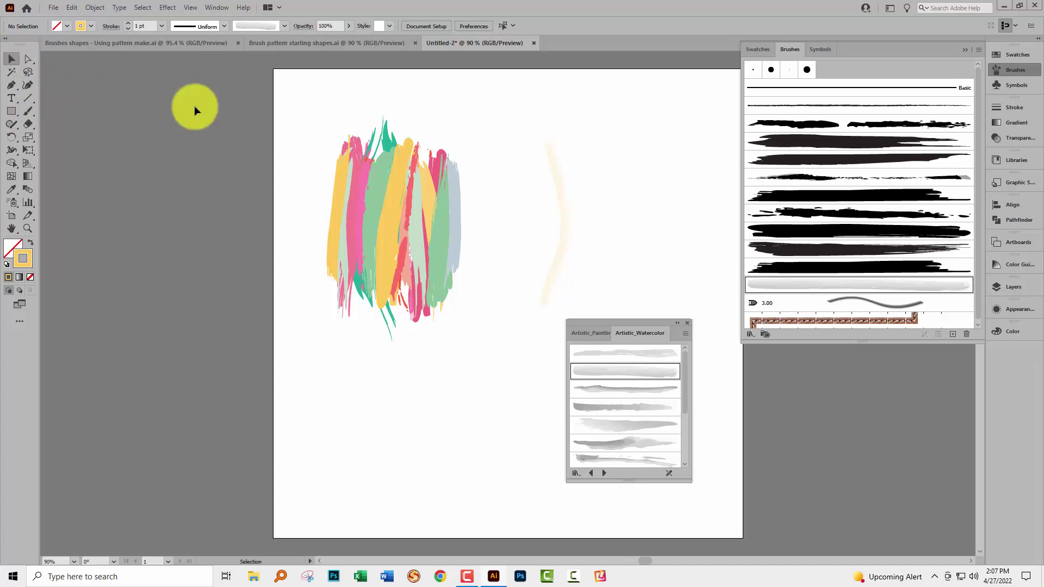
drag(515, 172, 595, 264)
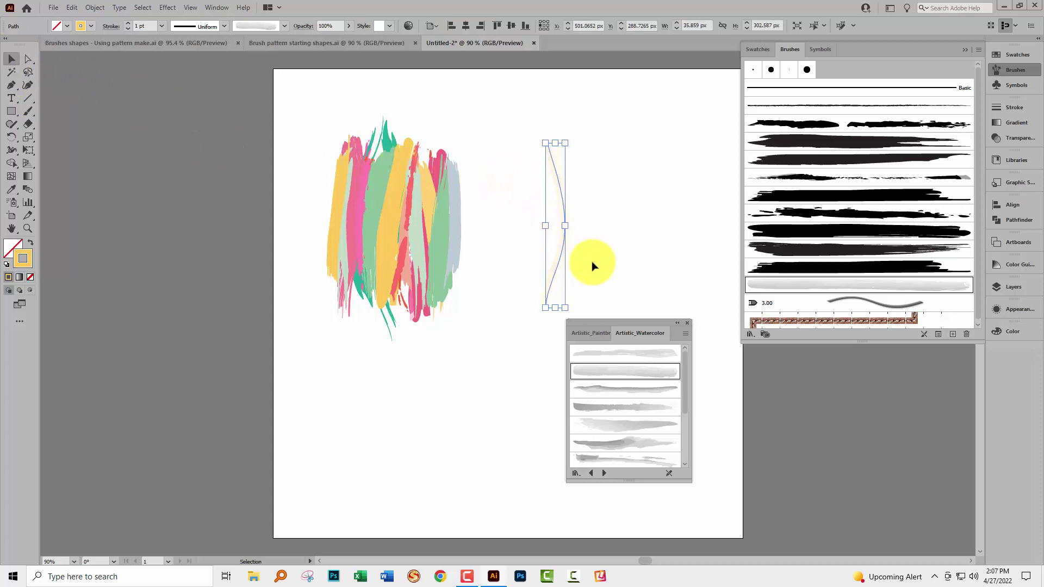
key(Delete)
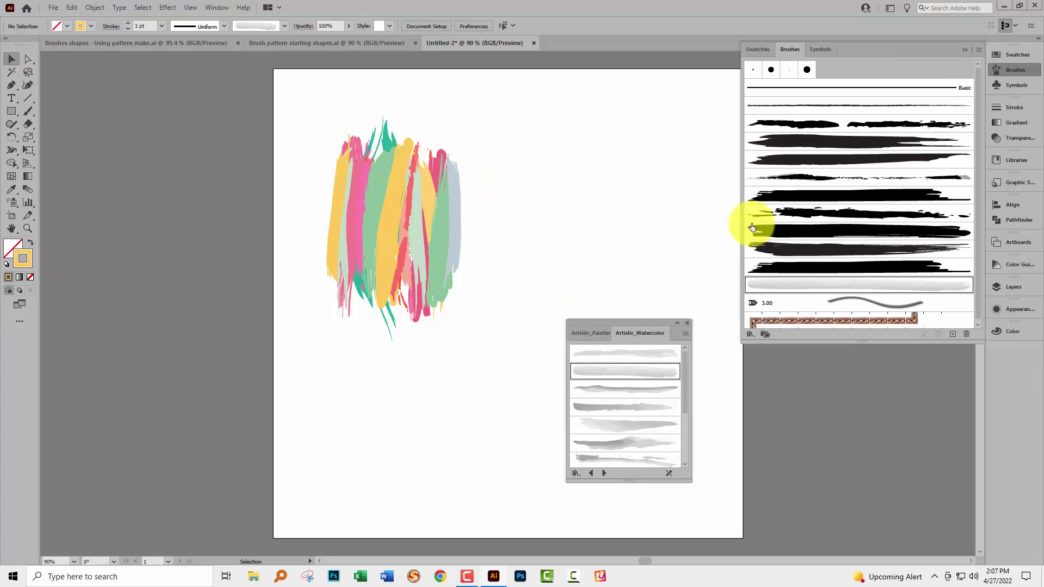
click(685, 322)
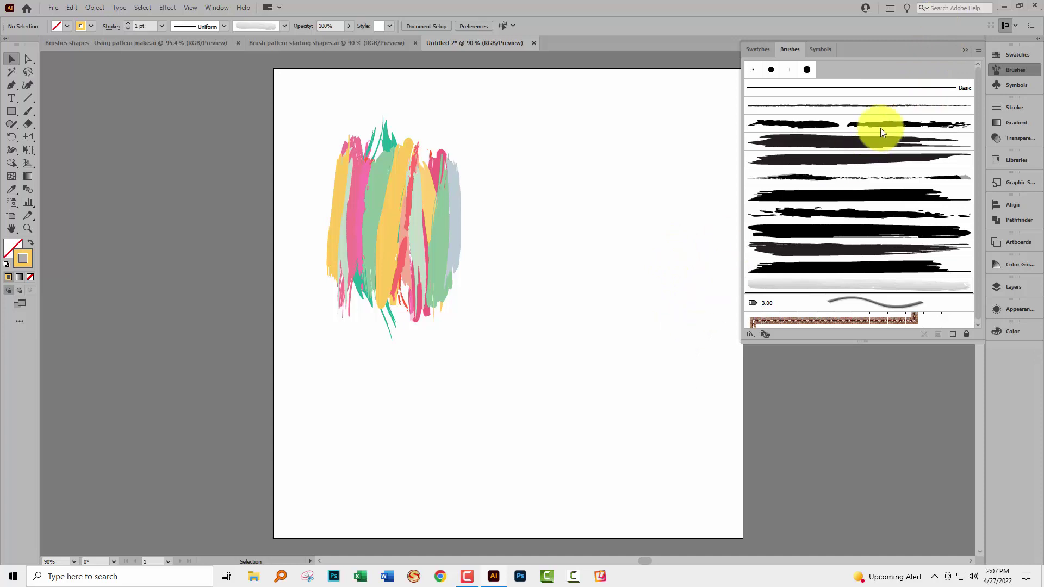
click(967, 48)
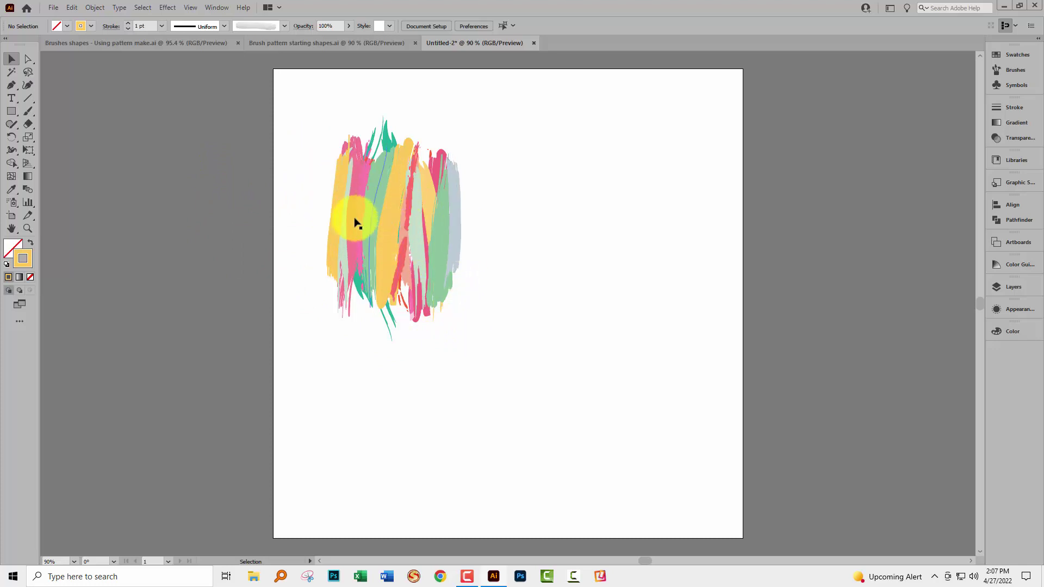
Turn all the brush strokes into a grid repeat and shift it up and left to cover the artboard
drag(321, 149, 480, 336)
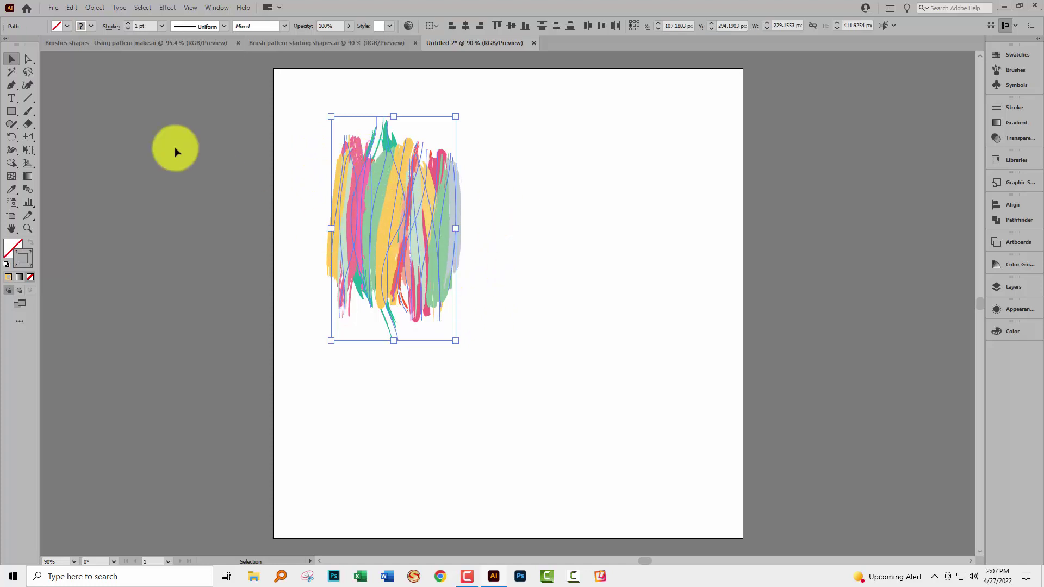
click(95, 7)
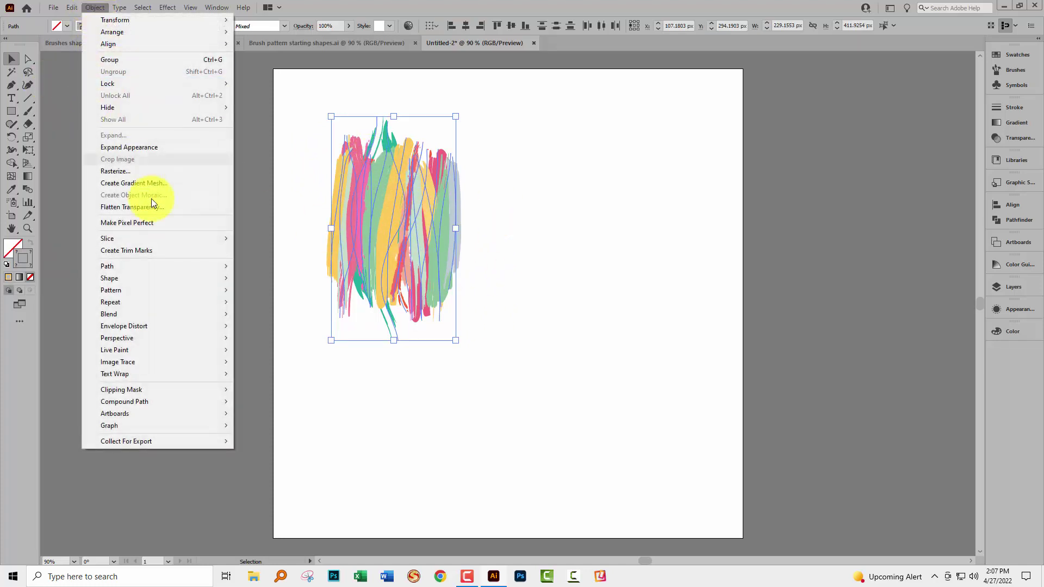
mouse_move(166, 298)
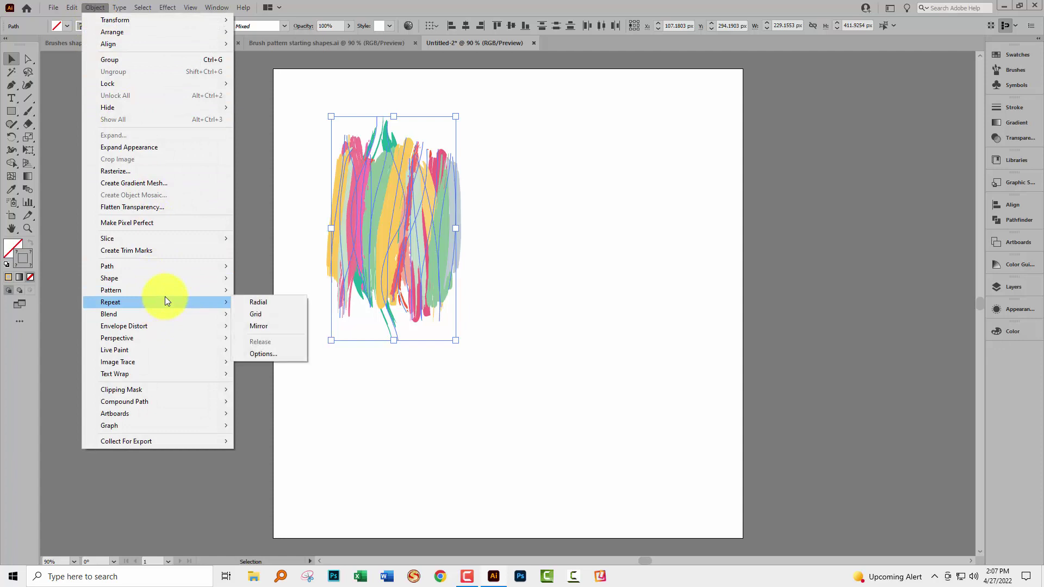
click(253, 316)
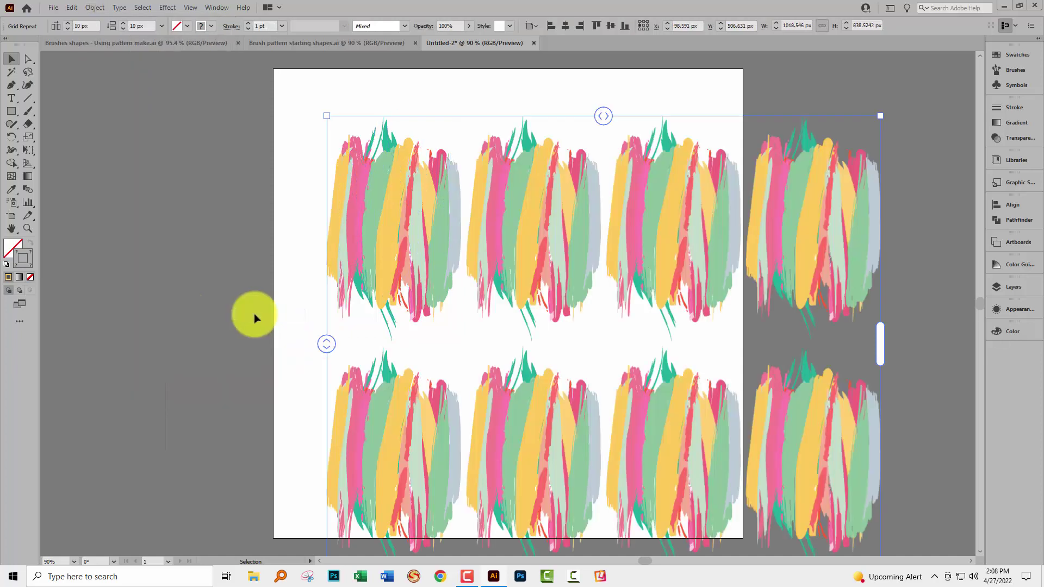
drag(528, 278, 445, 241)
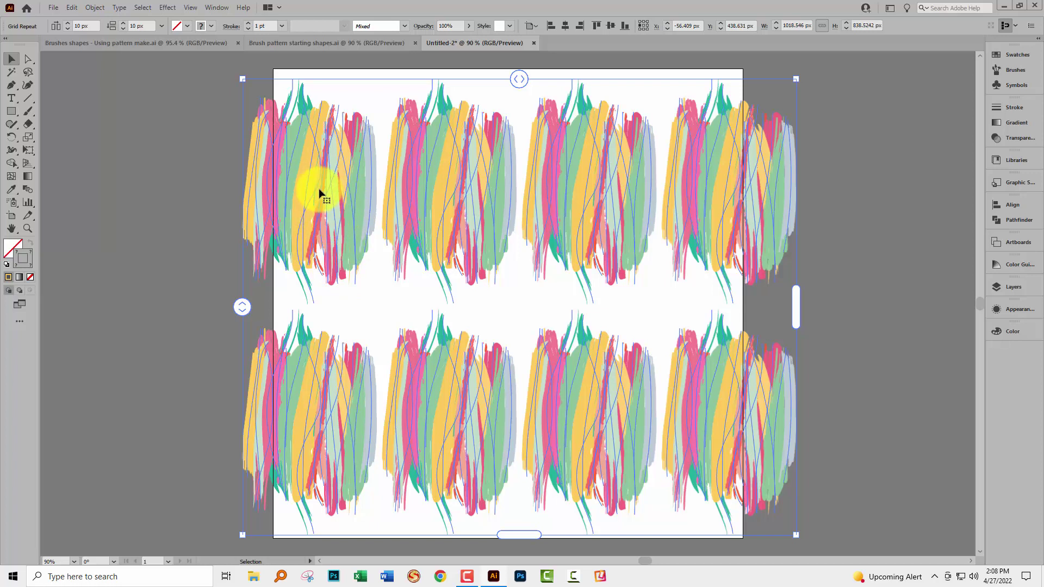
Open the grid repeat's options and set the grid type to brick by column
click(101, 8)
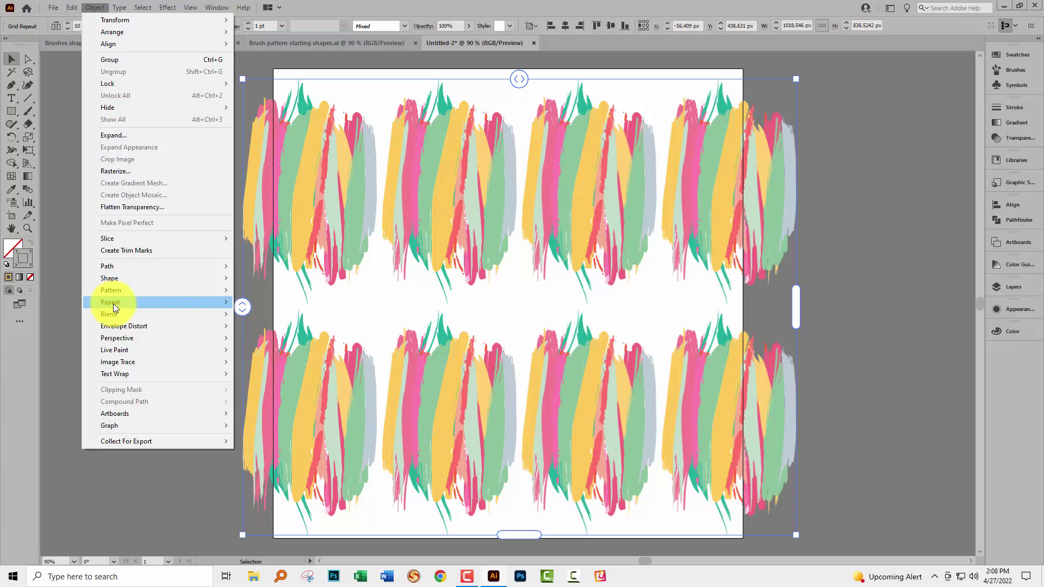
mouse_move(113, 302)
click(272, 354)
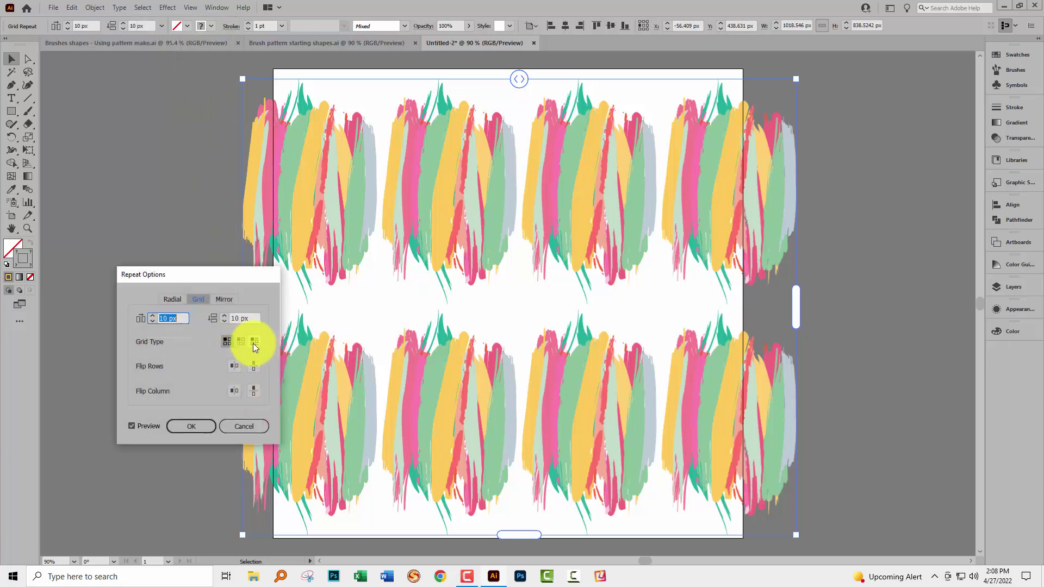
click(254, 342)
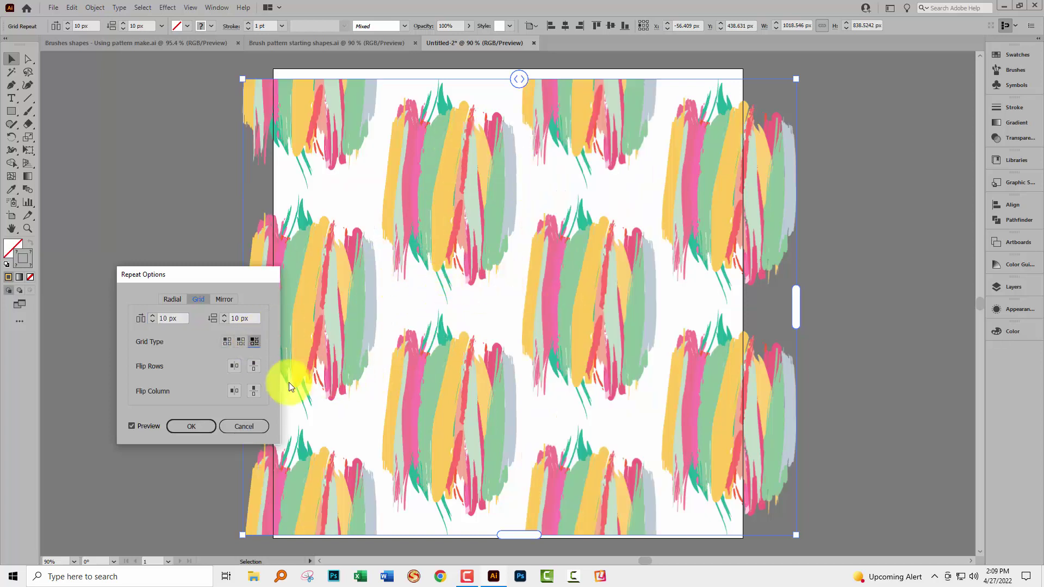
Flip the grid repeat's columns both vertically and horizontally, flip its rows horizontally only, and apply the options
click(253, 365)
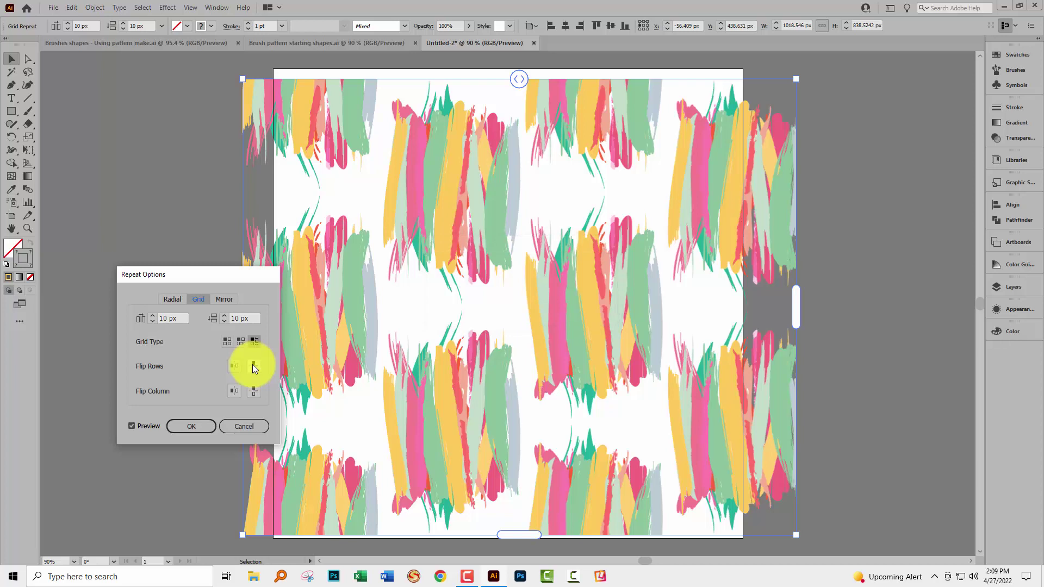
click(252, 364)
click(254, 393)
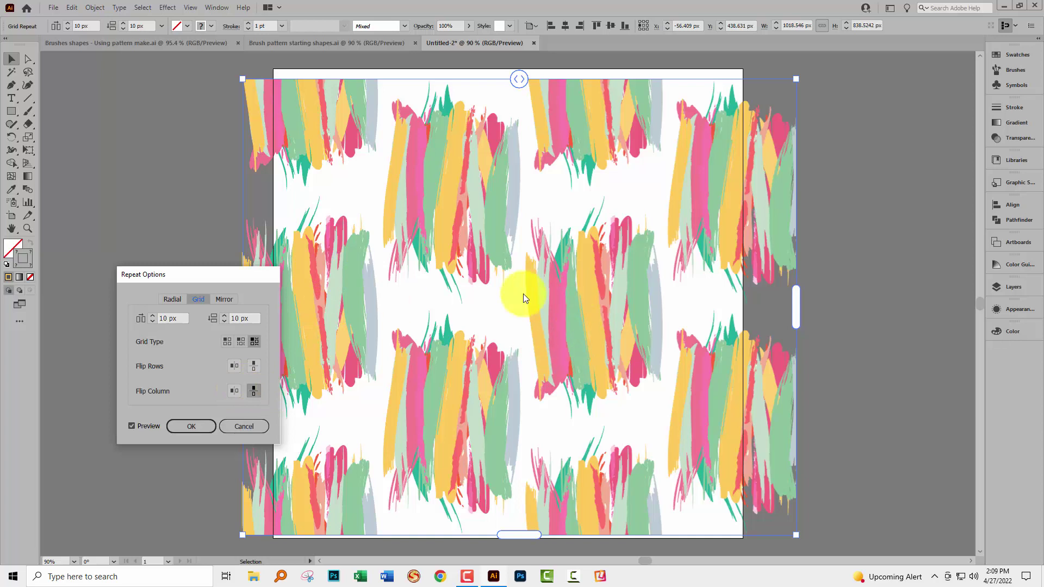
click(235, 391)
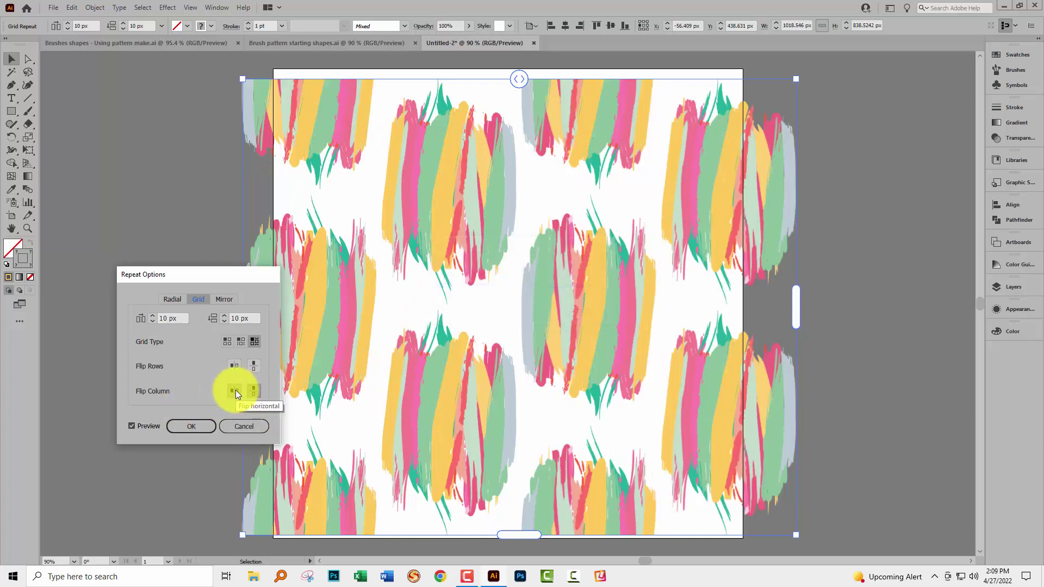
click(233, 363)
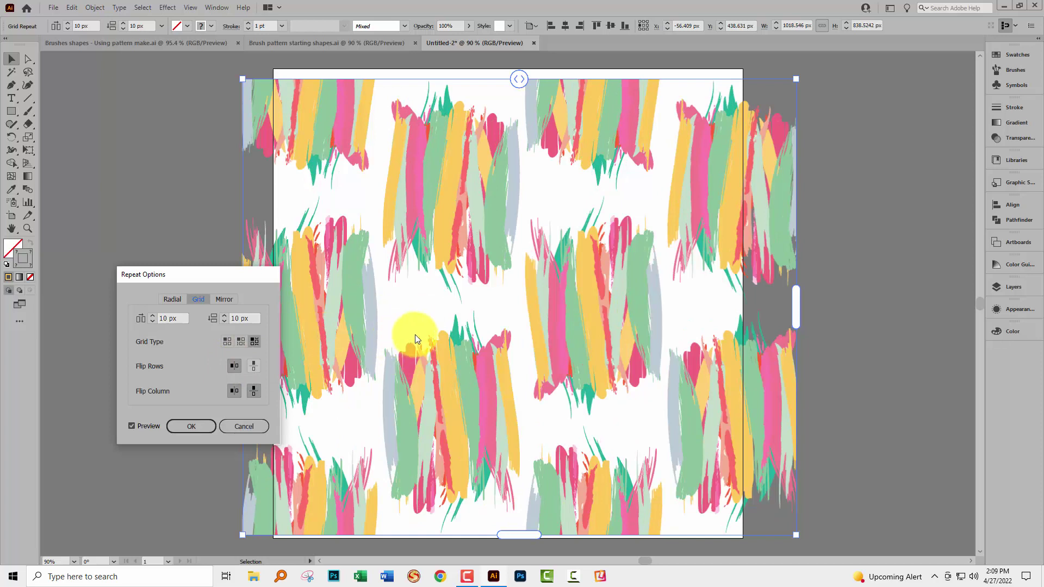
click(193, 427)
Tighten the grid repeat's spacing until the strokes overlap, to about -10 px horizontally and -139 px vertically
drag(519, 80, 483, 88)
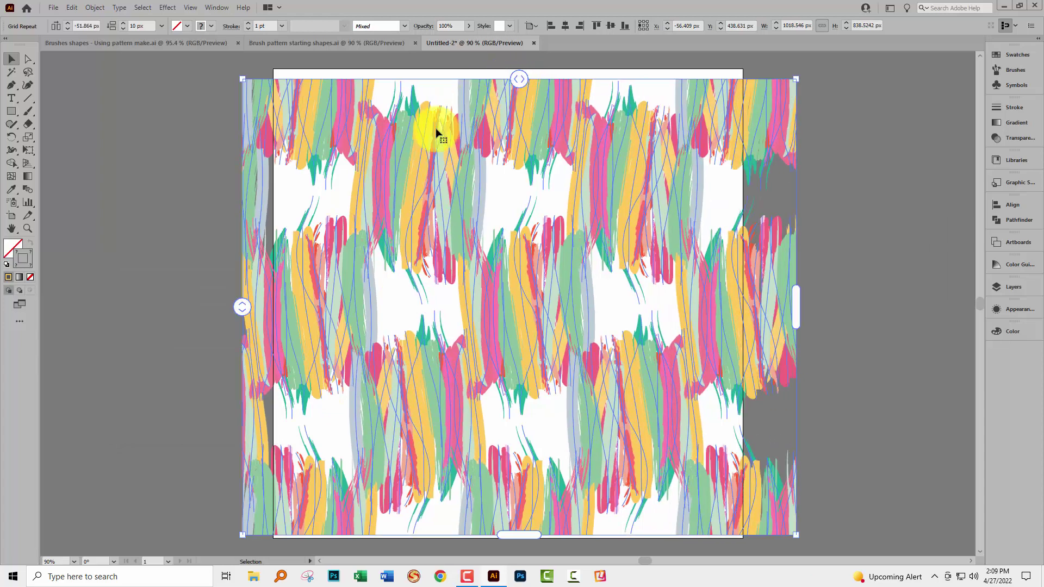
drag(242, 307, 261, 227)
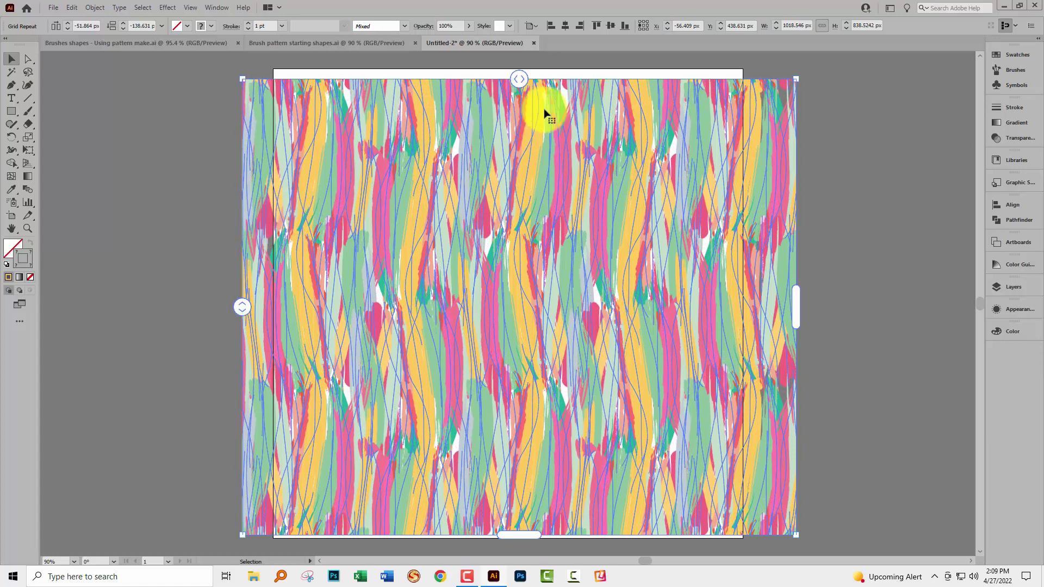
drag(520, 81, 543, 66)
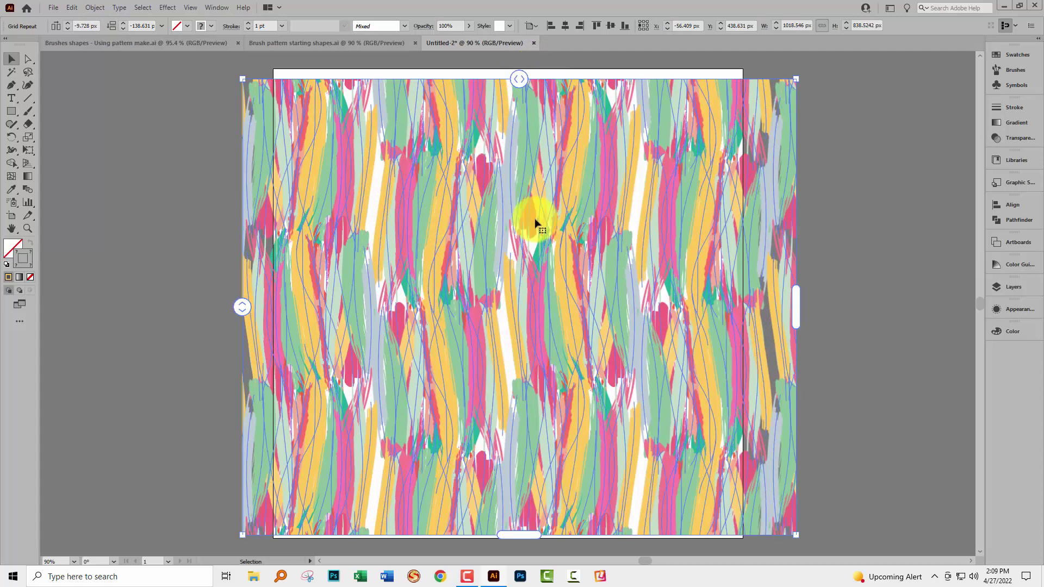
Align the grid repeat with the artboard's upper-left corner and crop it to the artboard, about 865 px wide and 865 px high
drag(795, 299, 740, 305)
drag(488, 329, 516, 326)
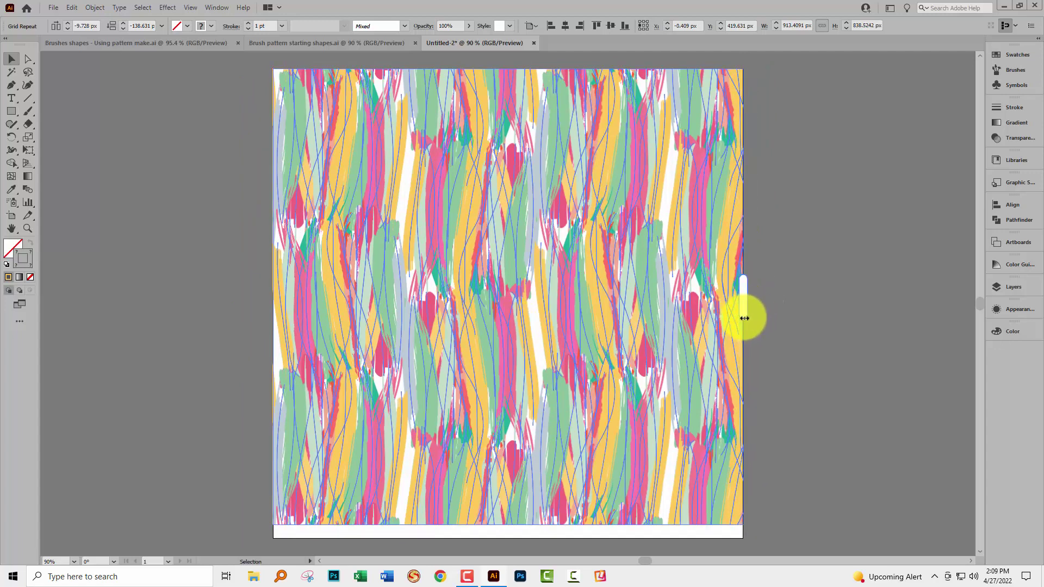
drag(745, 320, 742, 320)
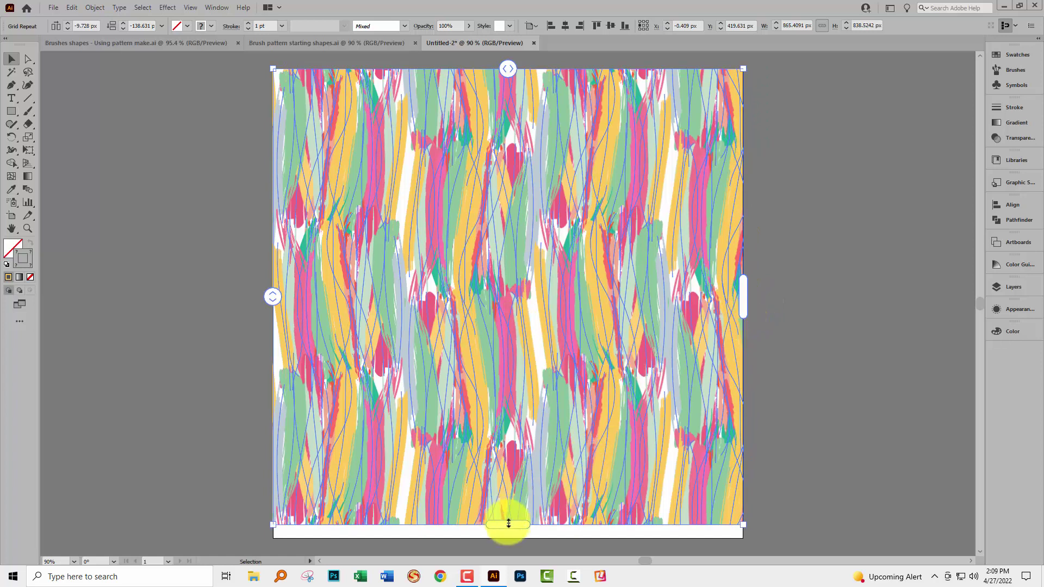
drag(509, 536, 510, 540)
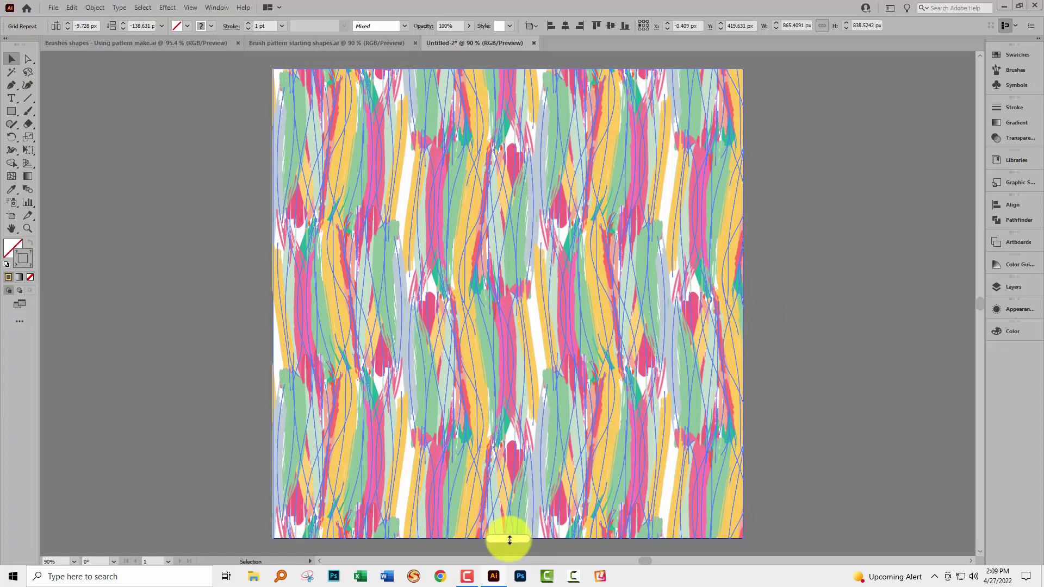
Set up an export of the pattern as Untitled-2.jpg in JPEG format, bring up the JPEG options, and cancel
click(58, 8)
mouse_move(97, 219)
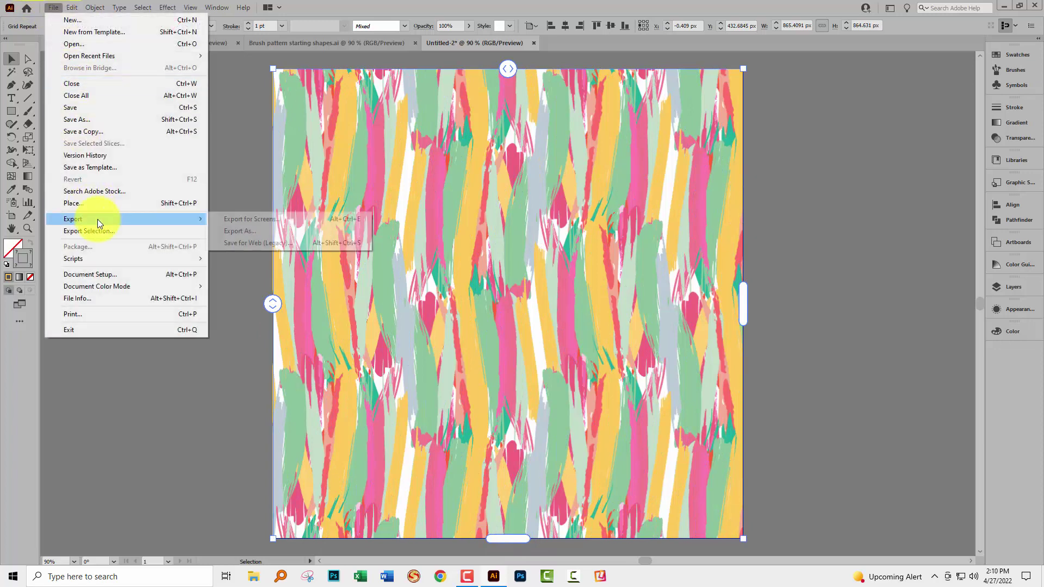
click(235, 231)
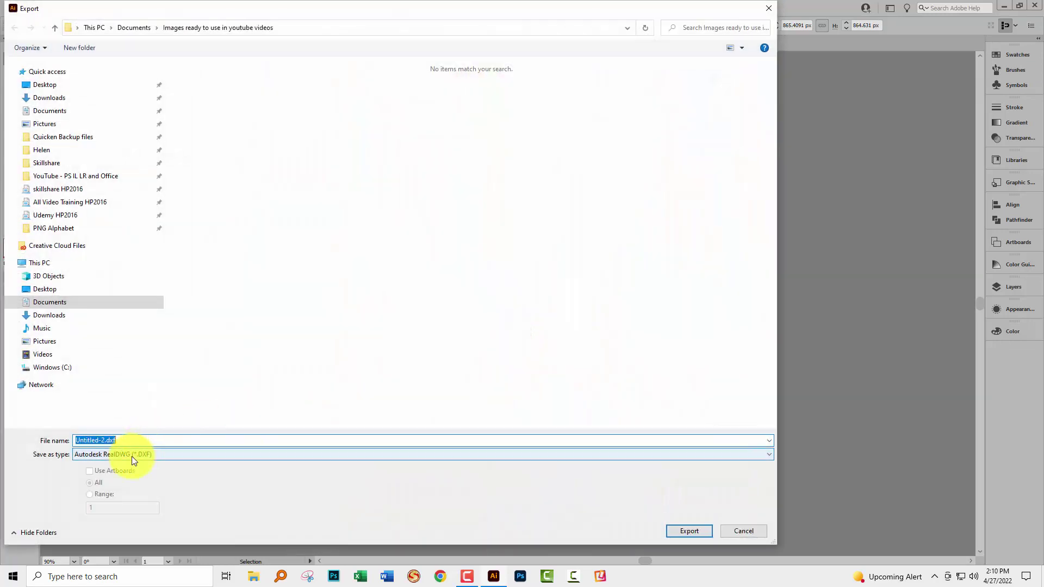
click(131, 456)
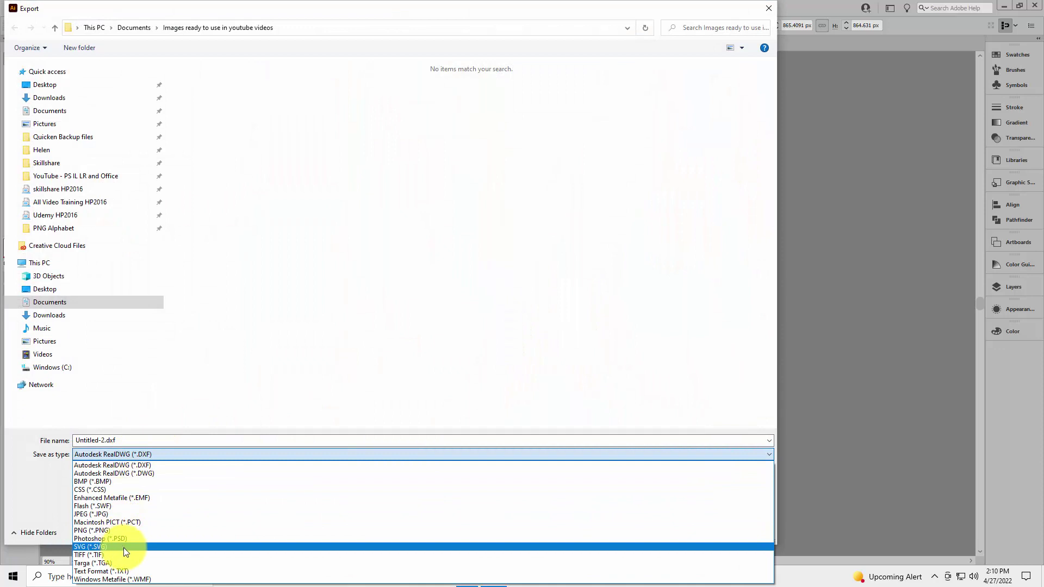
click(135, 514)
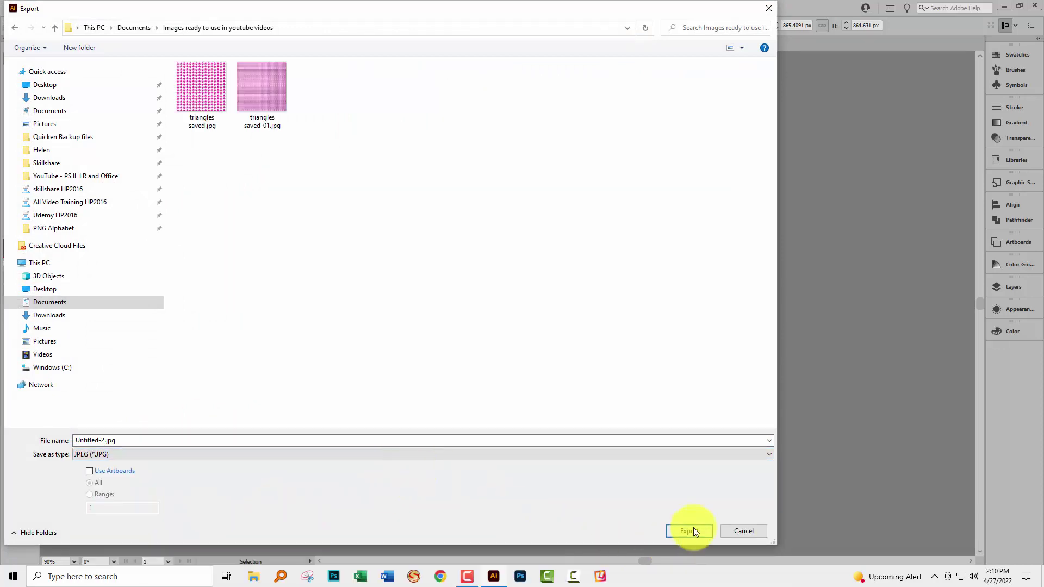
click(691, 531)
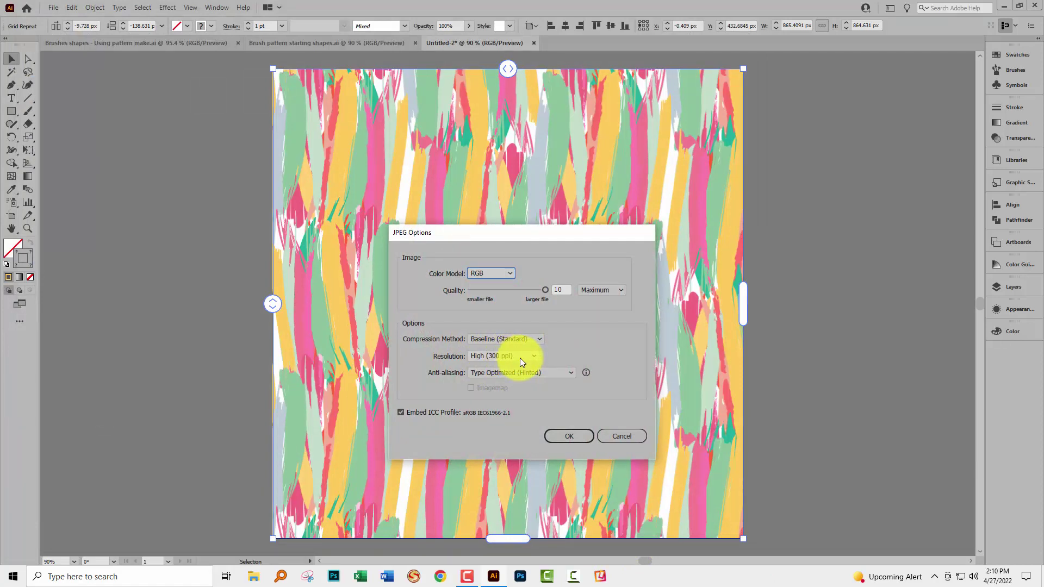
click(609, 435)
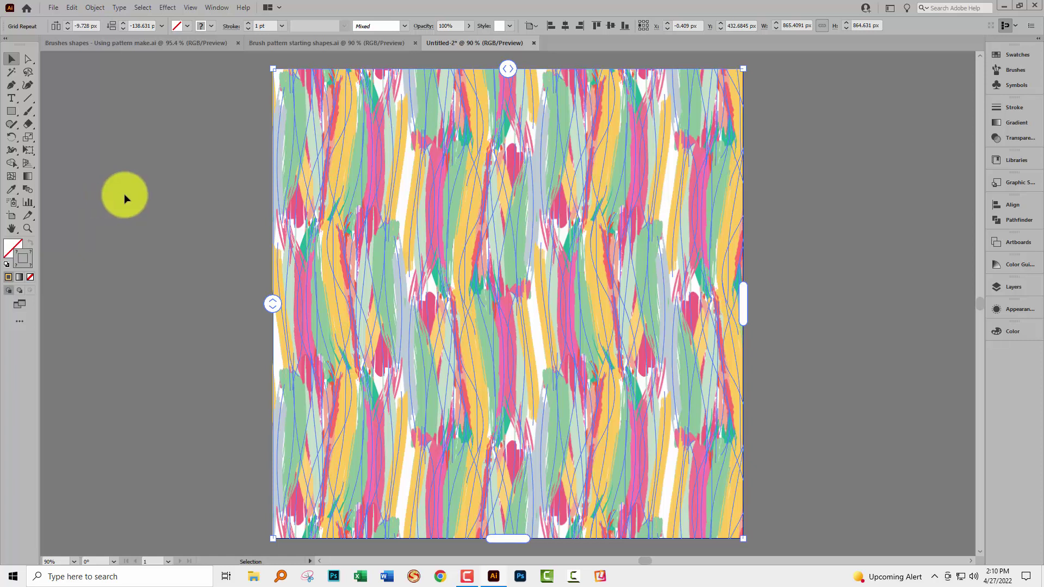
click(174, 97)
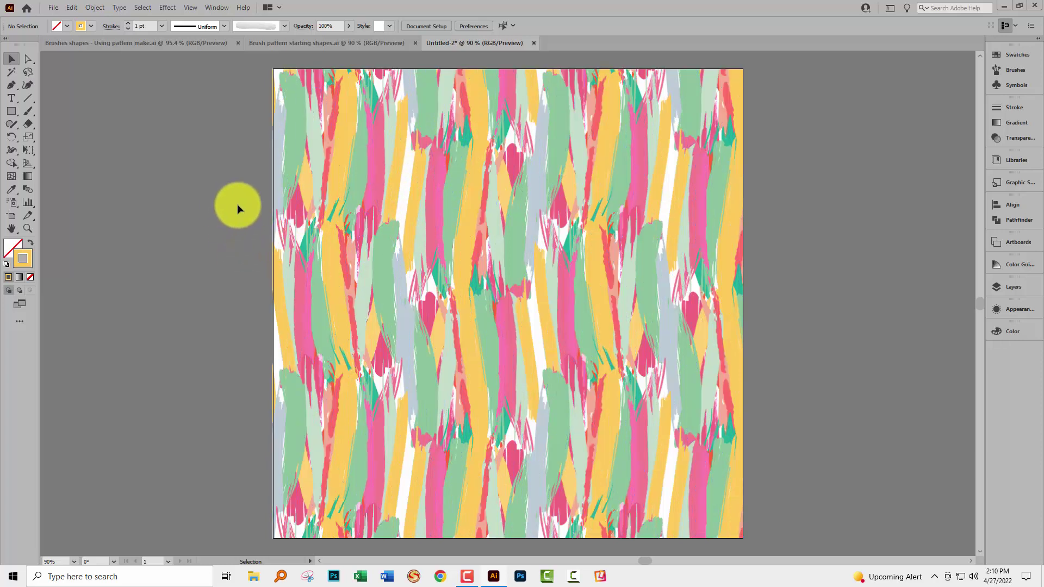
click(366, 206)
double_click(374, 226)
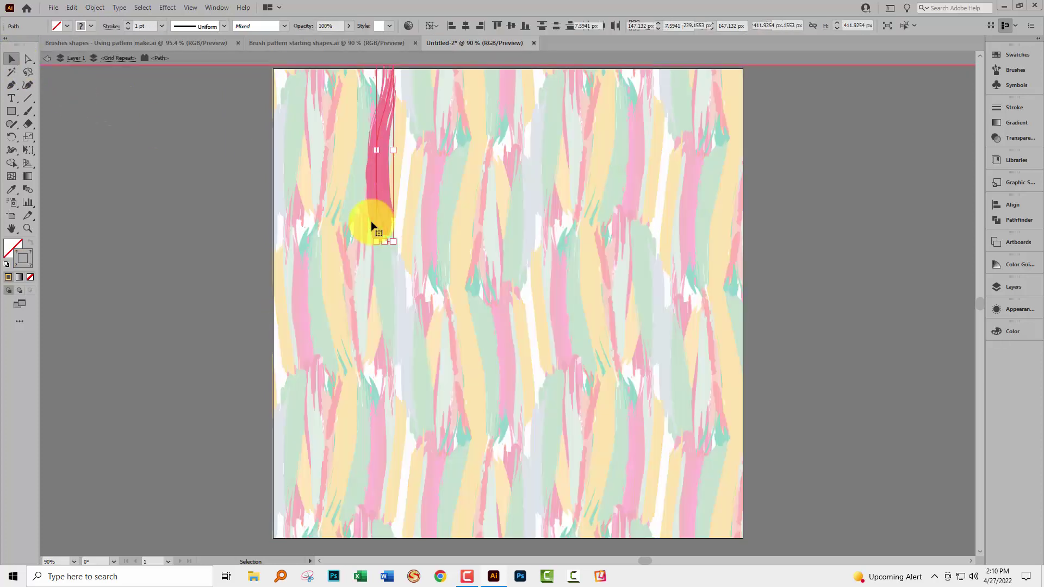
click(326, 199)
double_click(310, 185)
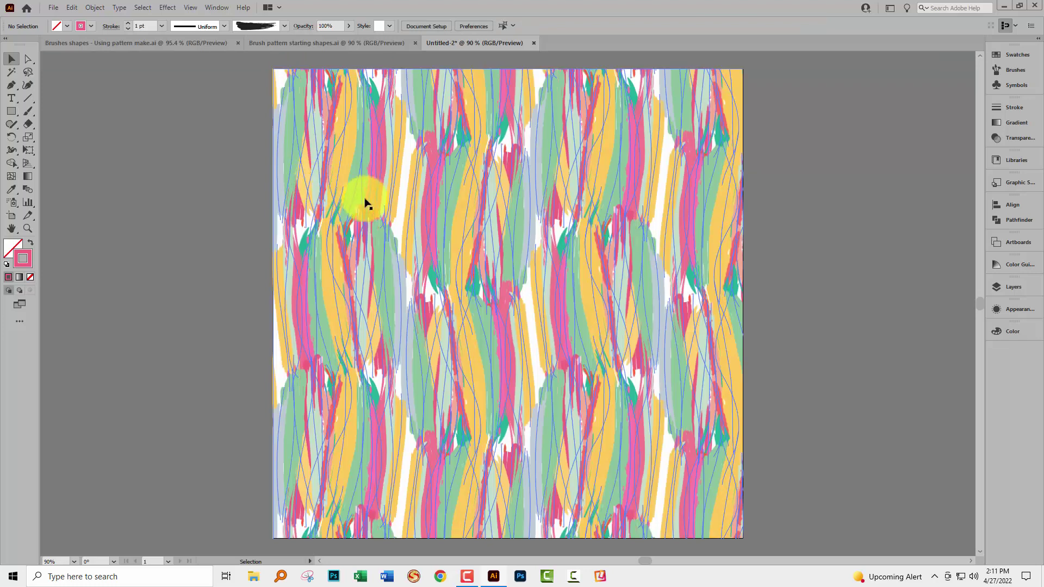
Isolate the grid repeat for editing, working on the stroke tile to the right of the artboard's centre
double_click(473, 231)
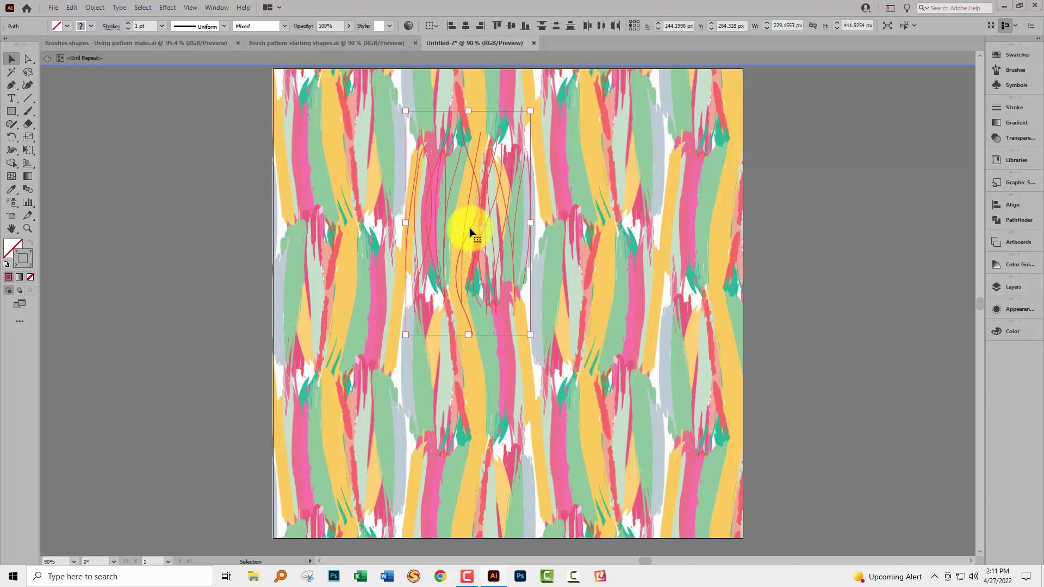
double_click(489, 344)
double_click(582, 303)
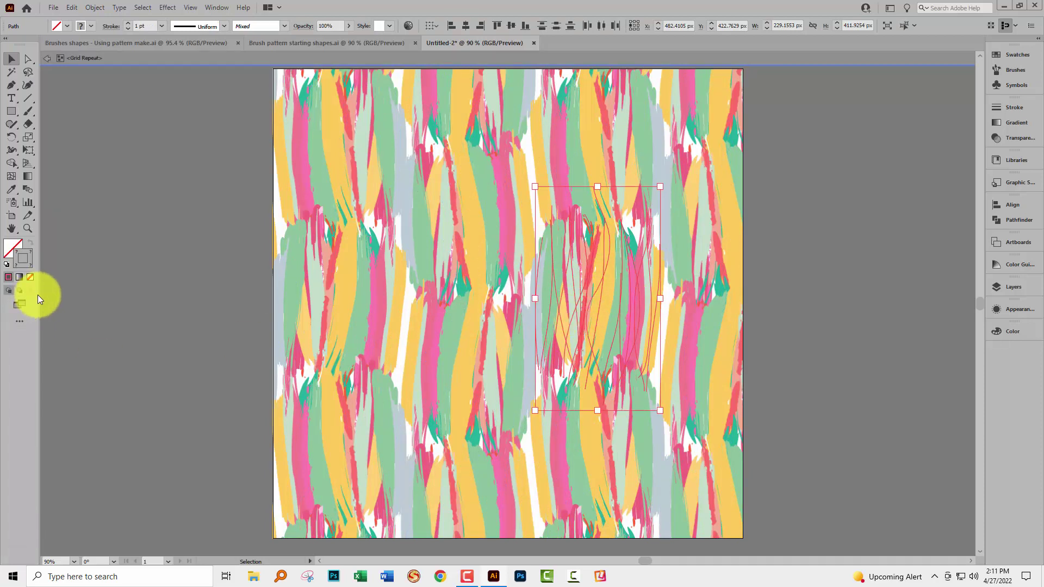
Paint a wavy vertical pink stroke about 222 px tall with the Paintbrush in the white gap beside the isolated tile
click(28, 229)
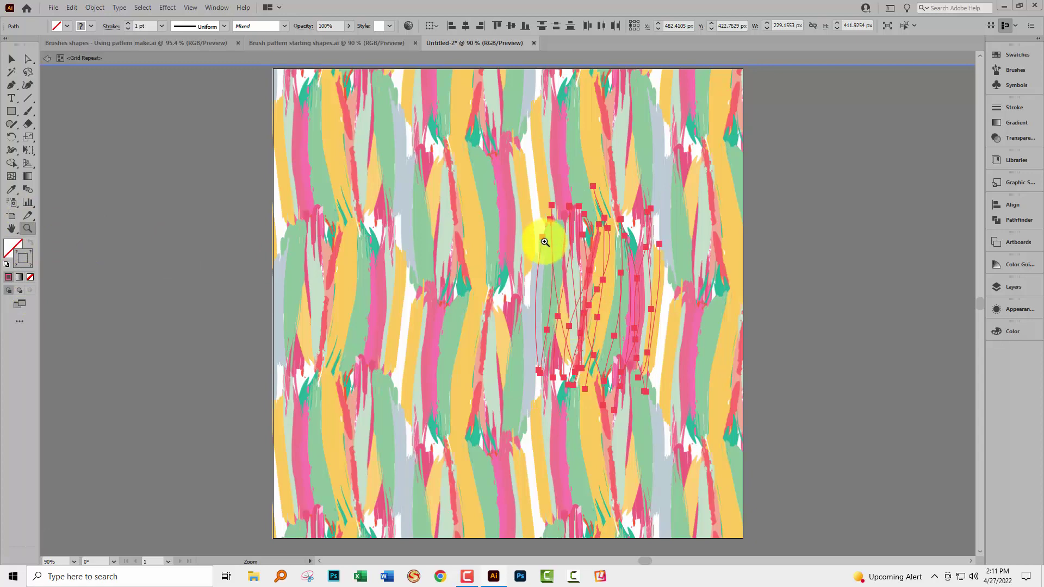
drag(526, 214, 483, 282)
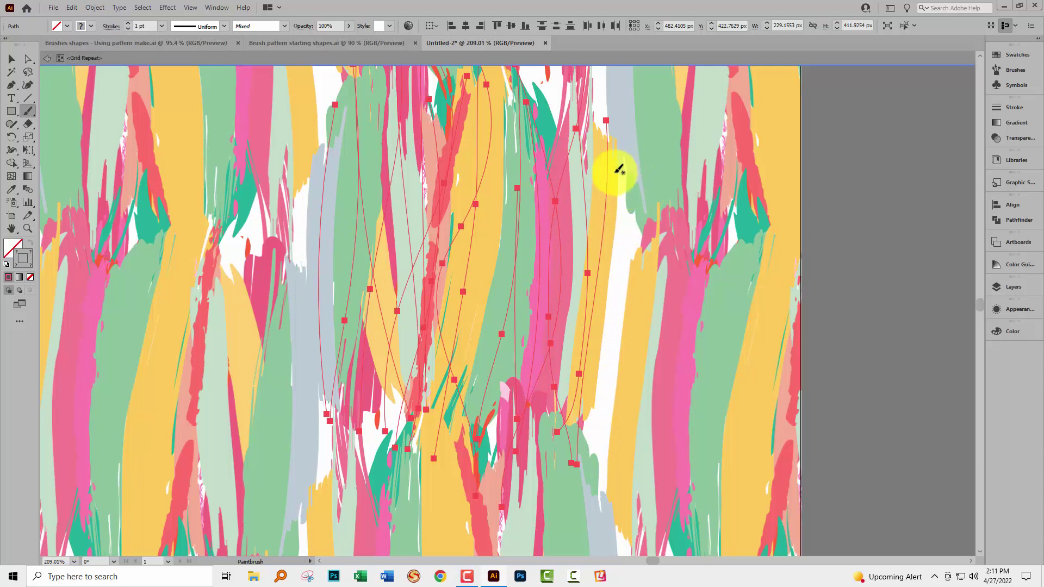
mouse_move(617, 162)
mouse_down()
mouse_move(613, 400)
mouse_move(597, 442)
mouse_up()
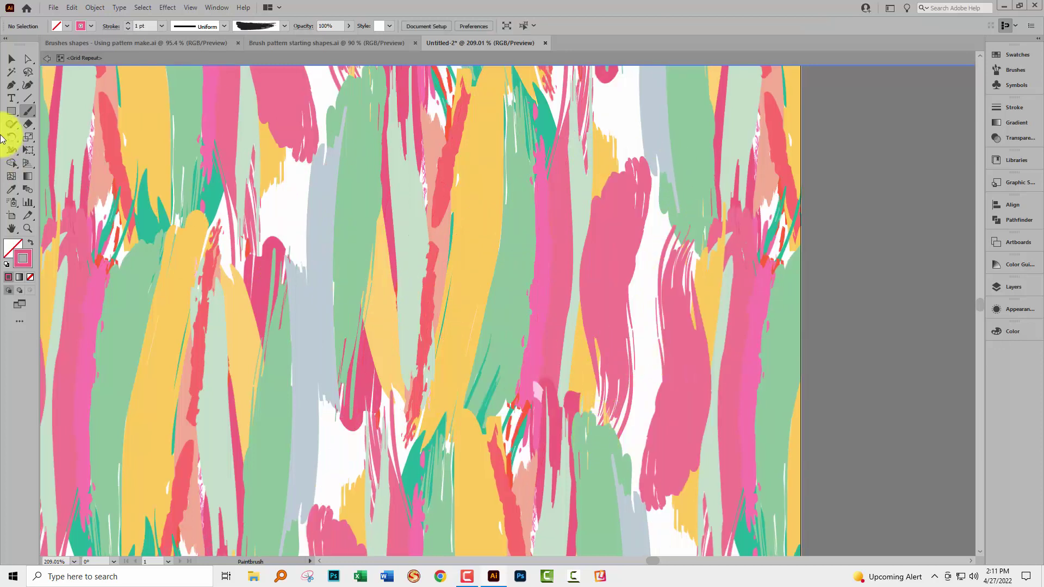
Recolour the newly painted pink stroke with the light blue-grey swatch from the last colour group
click(11, 59)
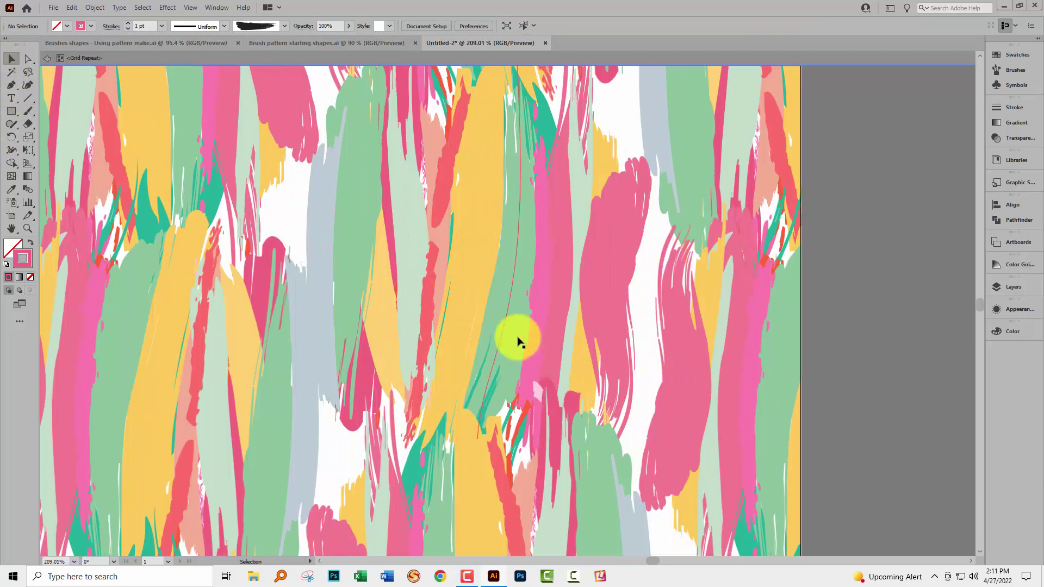
click(609, 308)
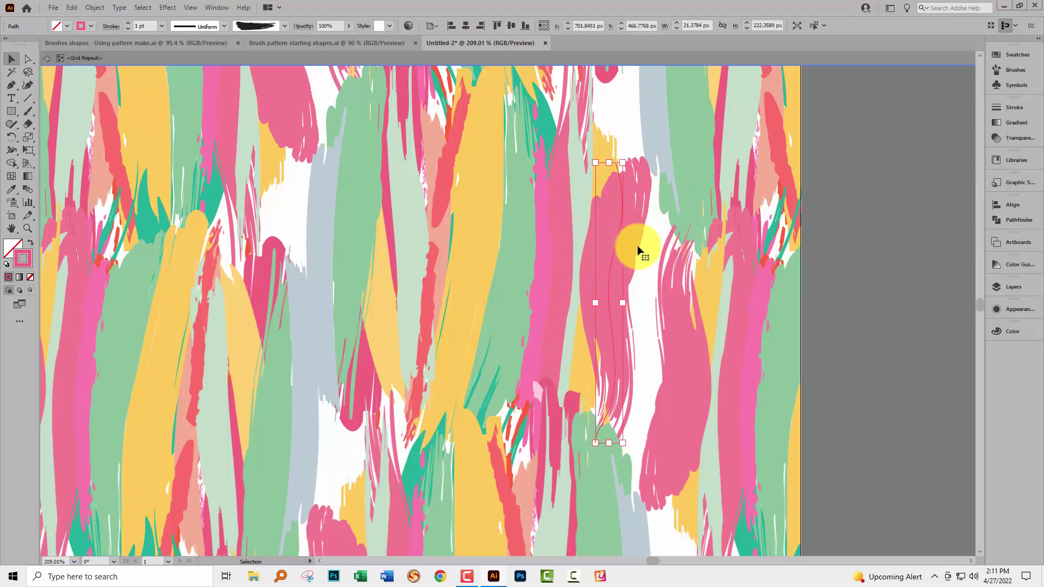
click(1013, 55)
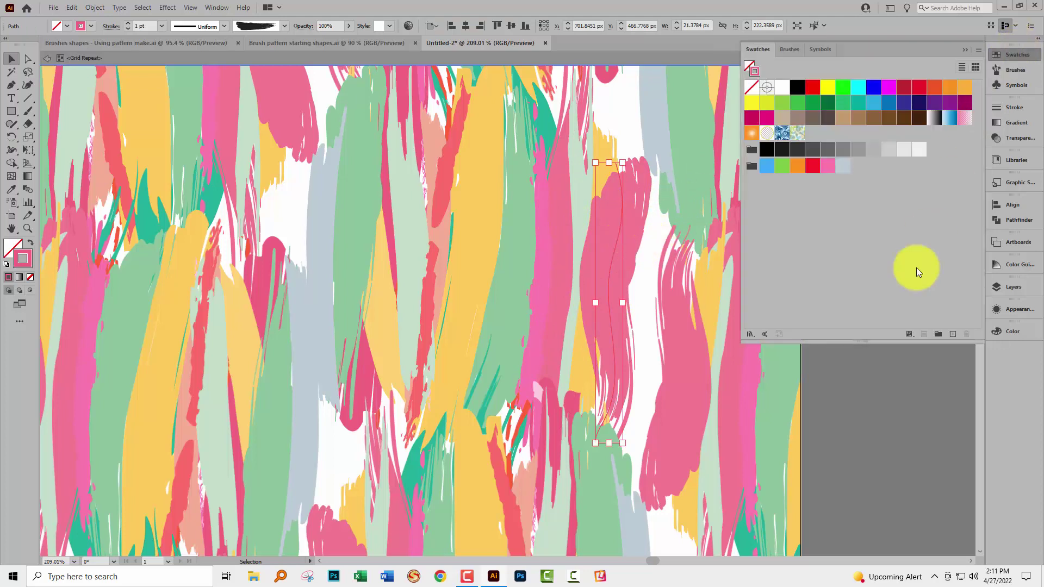
click(843, 168)
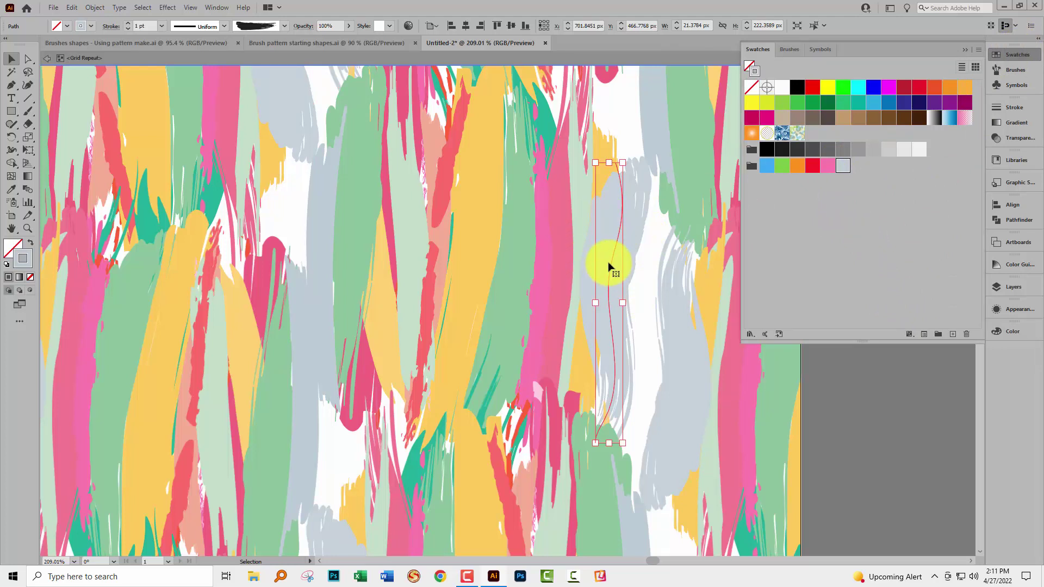
Move the blue-grey stroke to about X 715 px, Y 417 px to fill the white gaps, and leave the grid repeat's isolation mode
drag(612, 264, 314, 250)
drag(620, 265, 615, 239)
drag(617, 191, 597, 143)
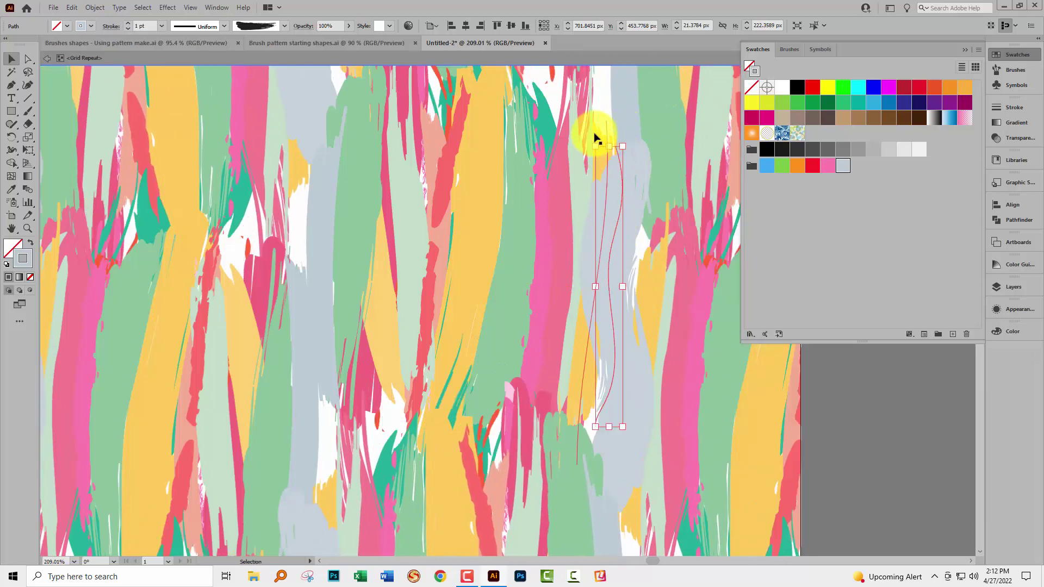
drag(594, 139, 603, 348)
drag(603, 348, 619, 304)
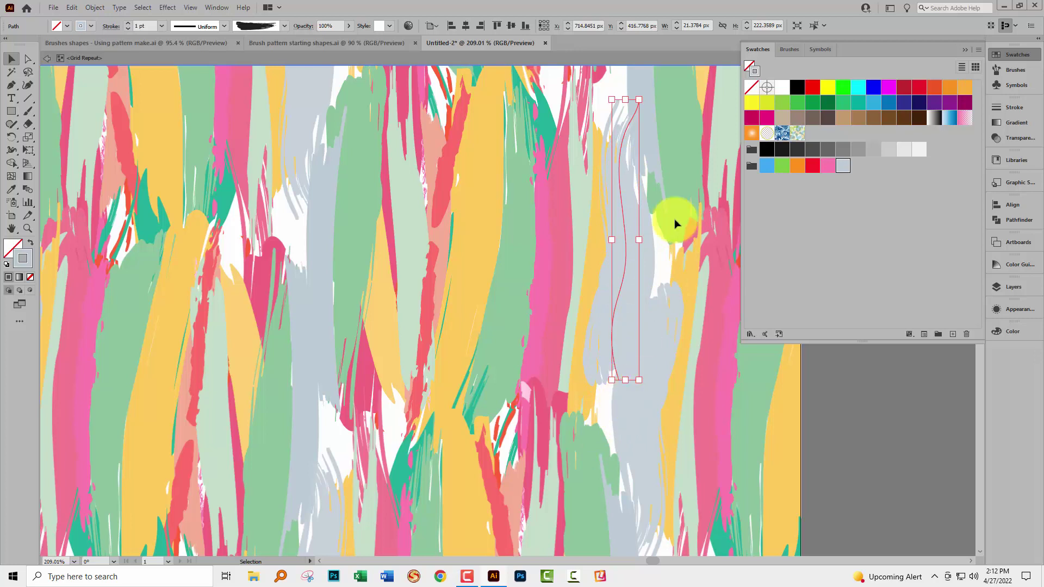
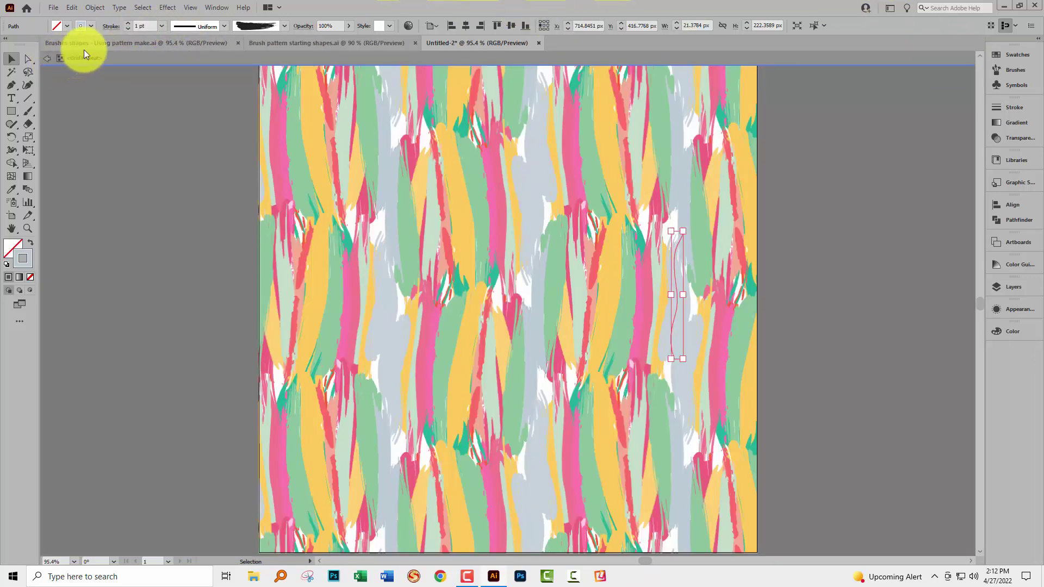
click(47, 58)
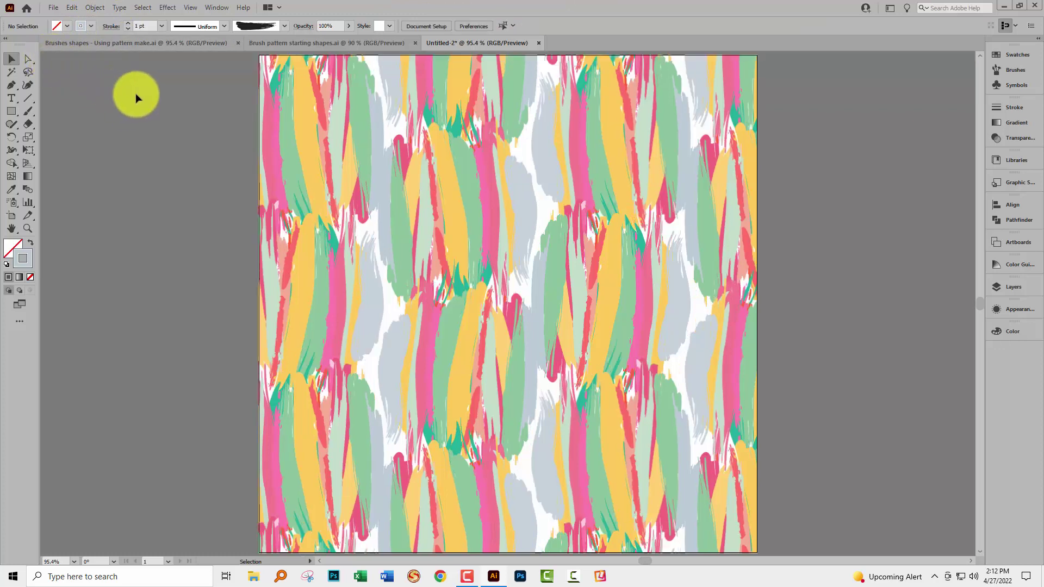
Tighten the grid repeat's horizontal spacing to about -46 px so the stroke tiles overlap and cover the white gaps
click(314, 211)
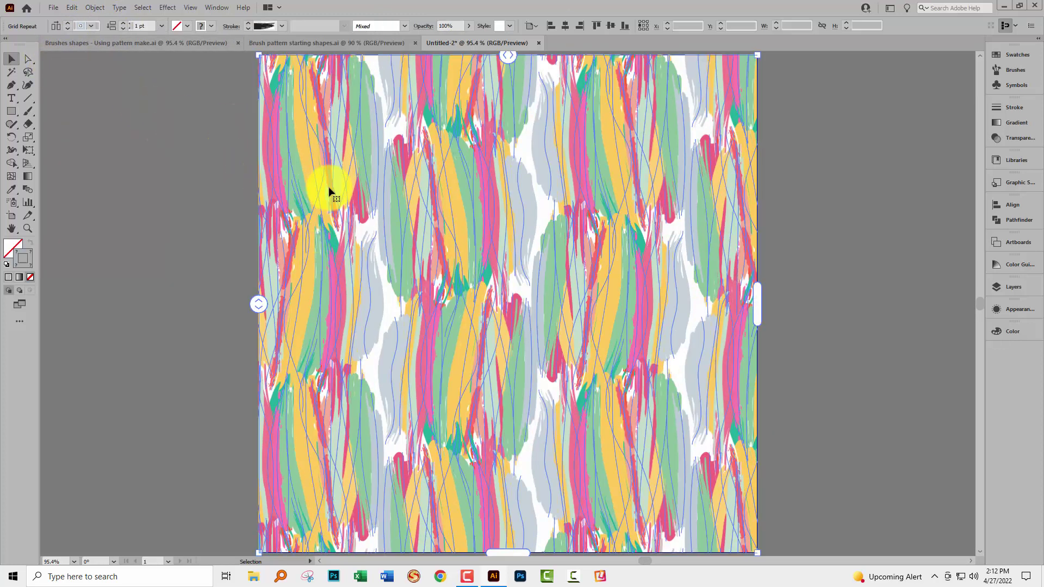
drag(509, 55, 493, 73)
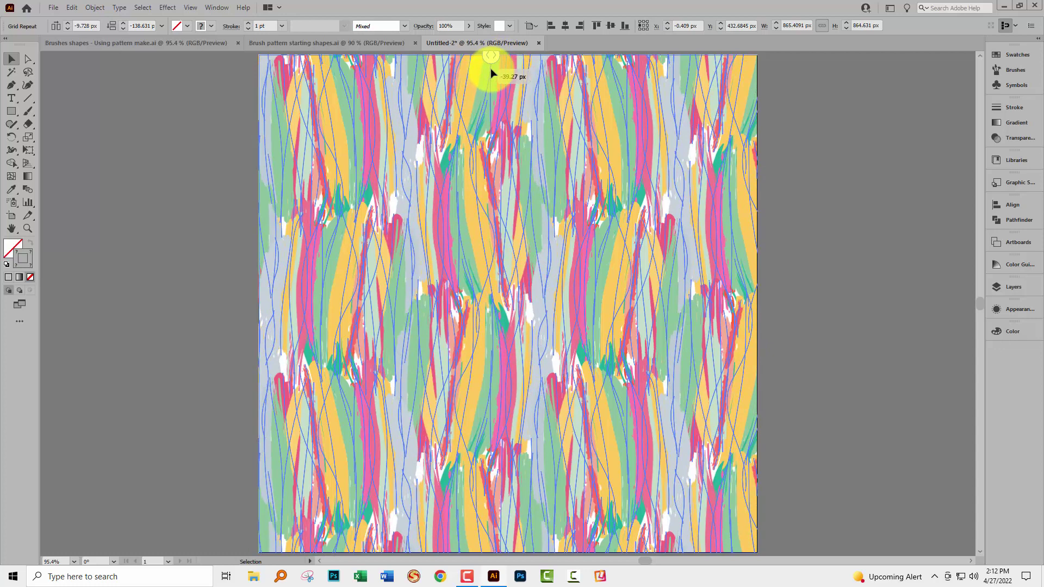
click(220, 233)
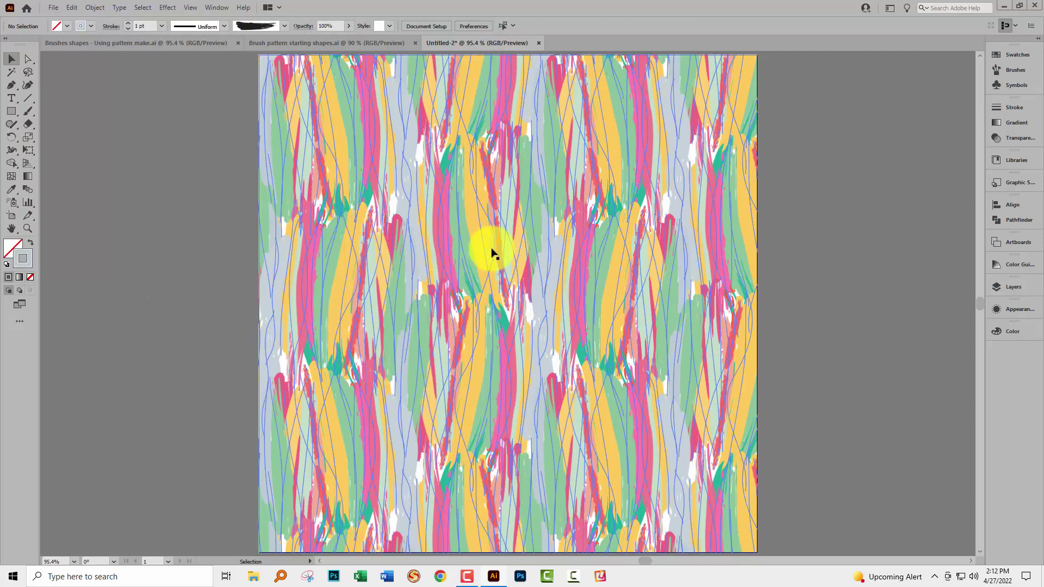
click(505, 55)
drag(505, 54, 504, 58)
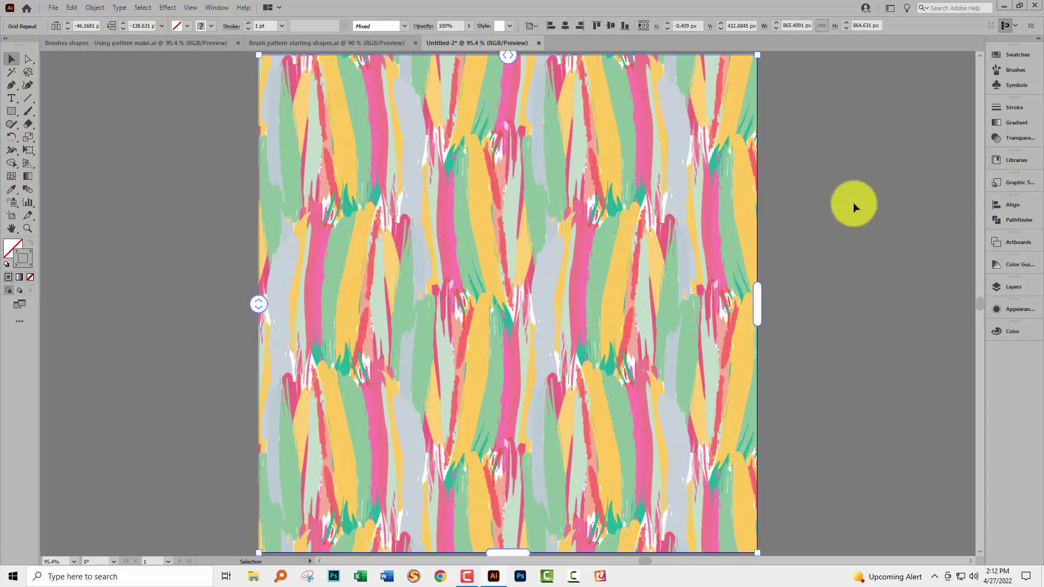
click(853, 203)
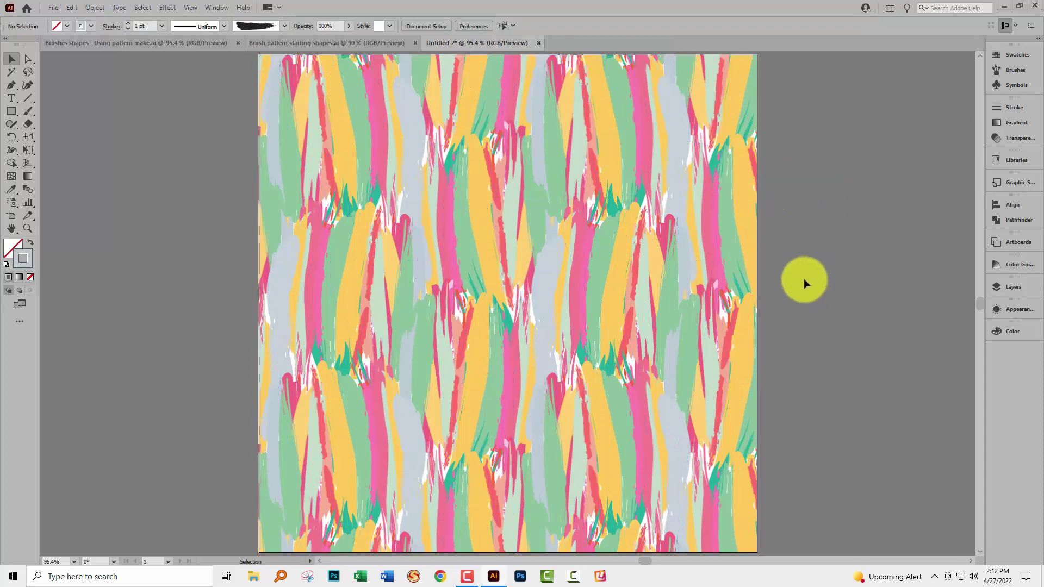
Create an 864 x 864 px rectangle over the pattern
click(11, 111)
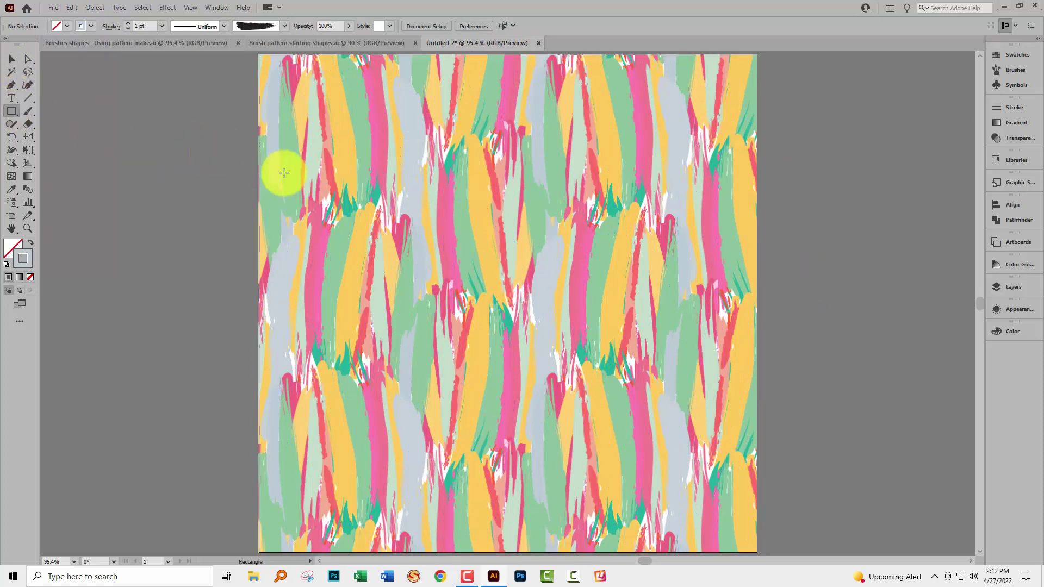
click(321, 189)
text(864)
key(Tab)
text(864)
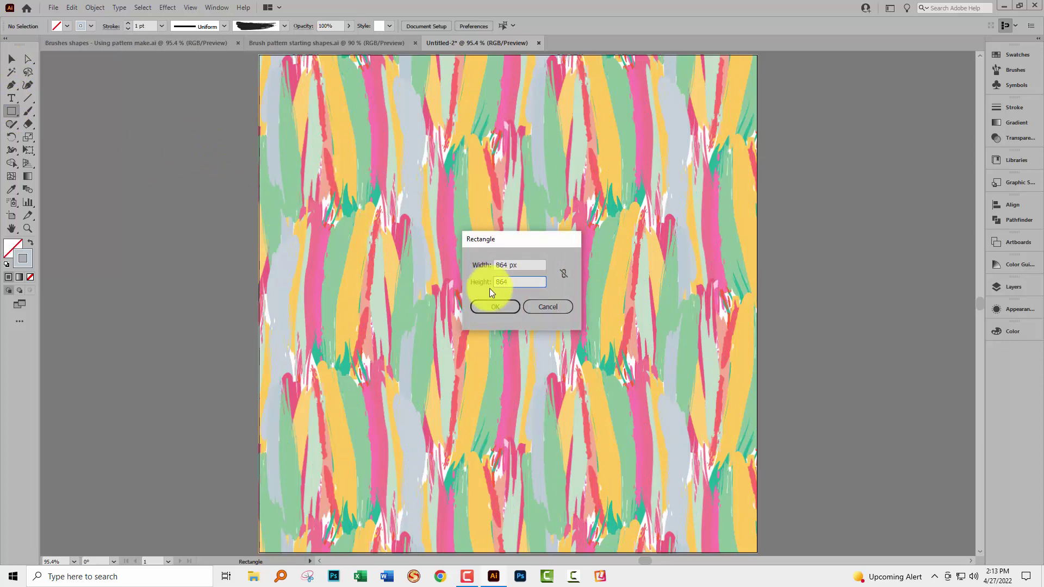
click(494, 306)
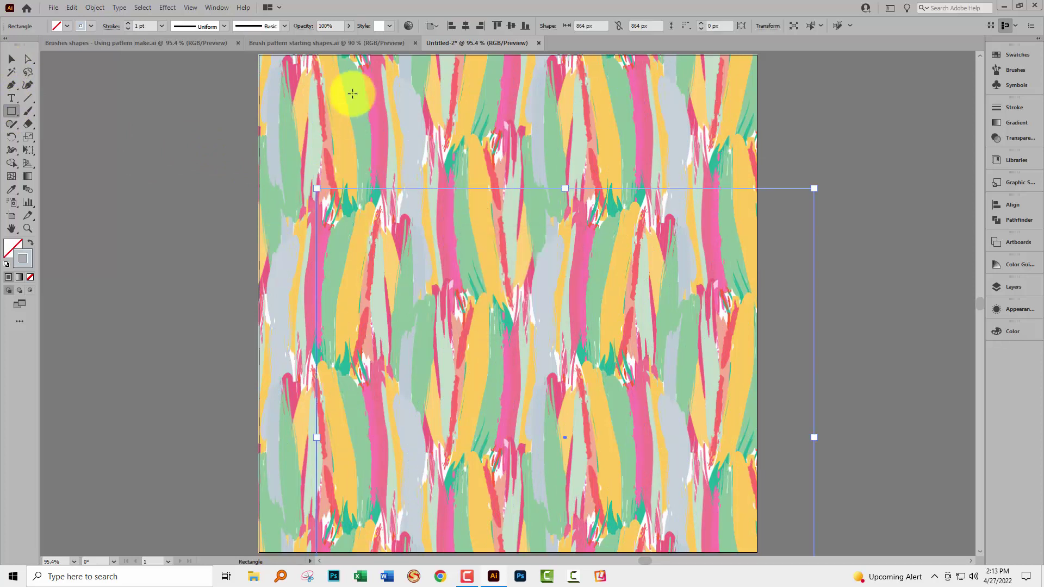
Centre the rectangle horizontally and vertically on the artboard, and swap its fill and stroke so it is filled blue-grey
click(466, 25)
click(511, 25)
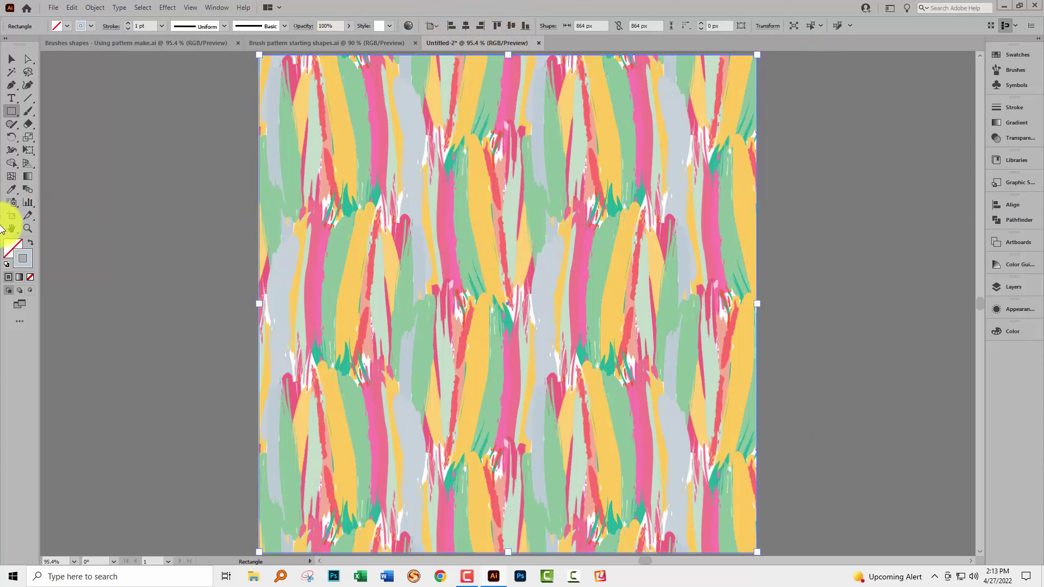
click(30, 244)
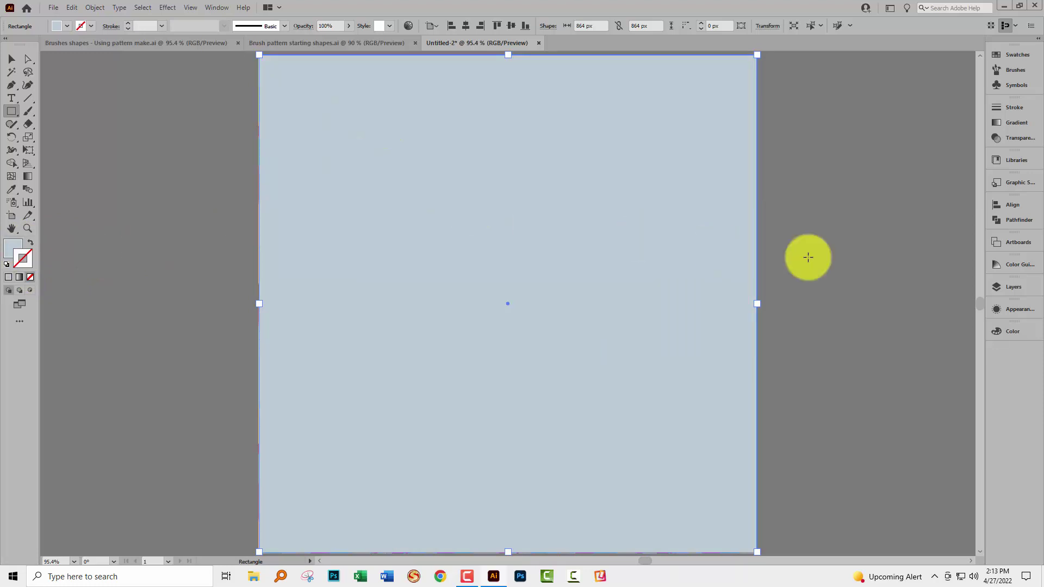
Expand Layer 1 and move the rectangle below the grid repeat in the stacking order
click(1012, 288)
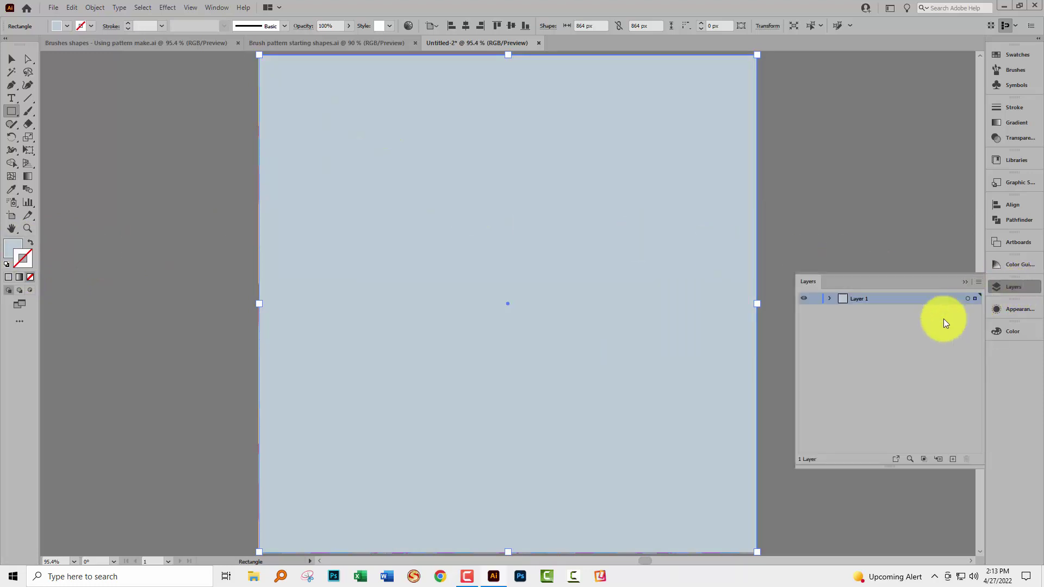
click(830, 298)
drag(893, 309, 893, 328)
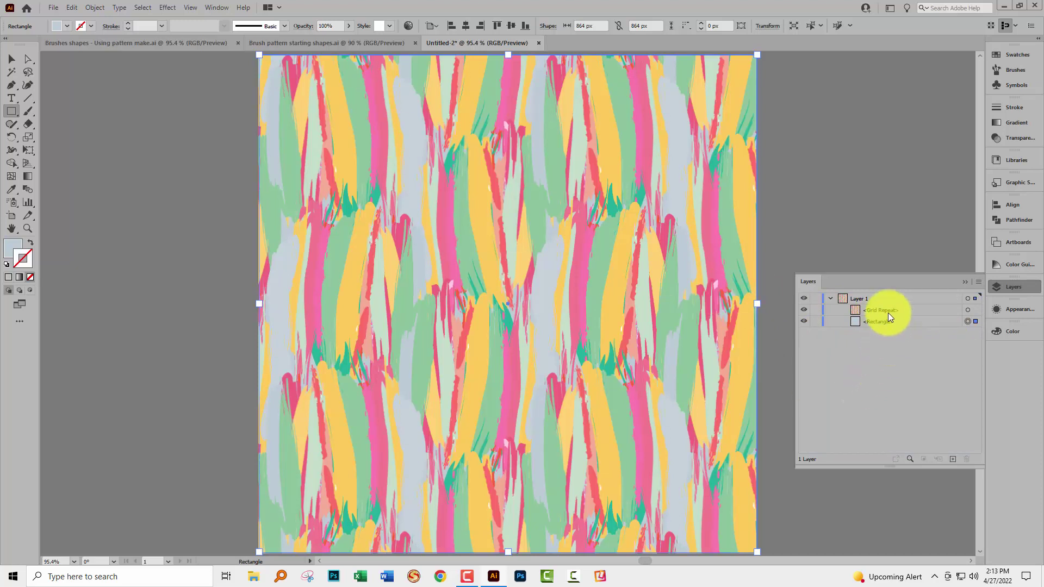
Recolour the background rectangle to a light purple with Recolor Artwork's colour wheel, and deselect it
click(408, 26)
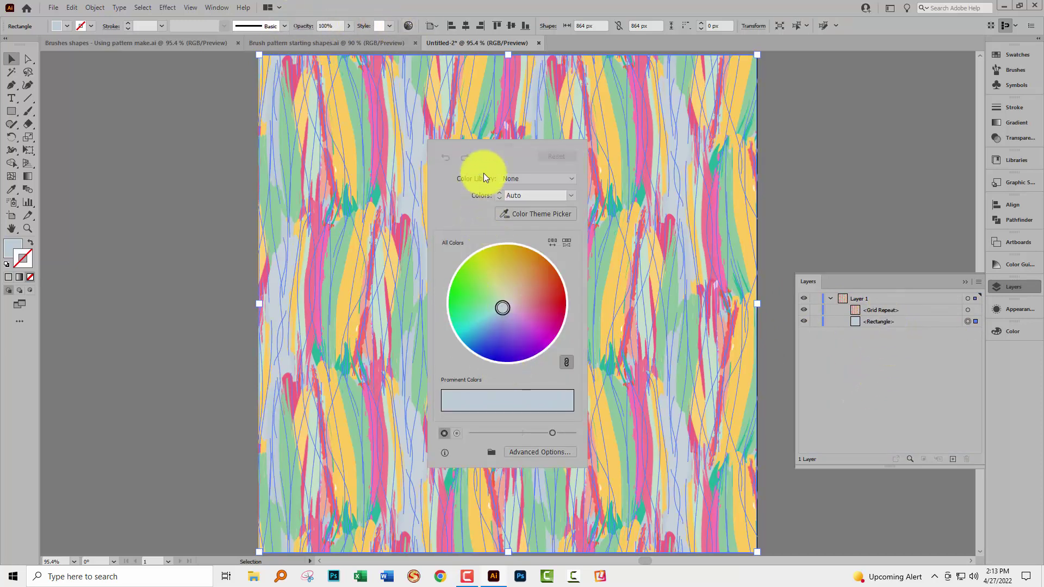
drag(491, 148, 842, 219)
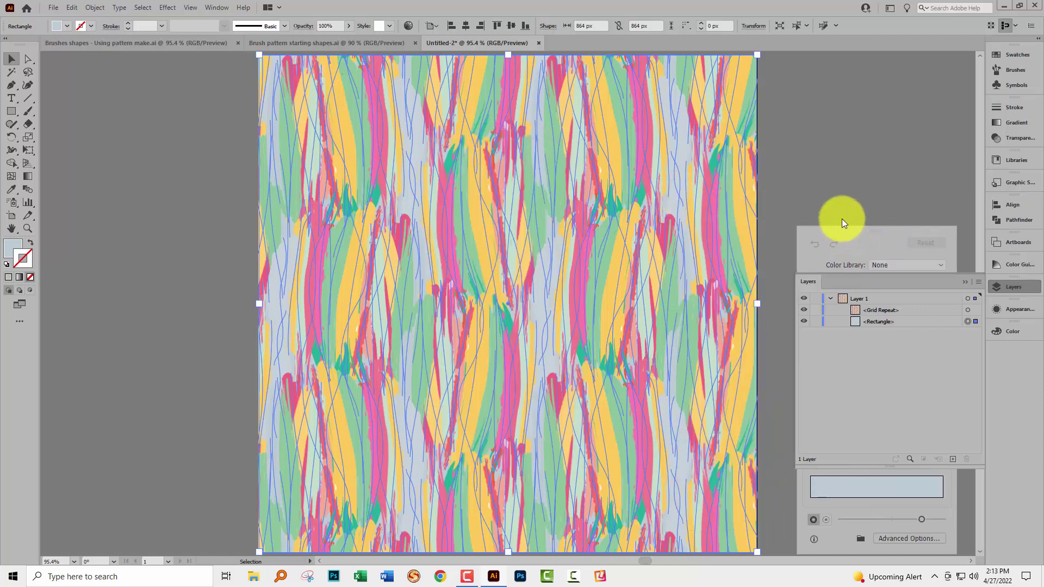
click(965, 281)
mouse_move(860, 372)
mouse_down()
mouse_move(879, 398)
mouse_move(879, 366)
mouse_move(888, 392)
mouse_move(854, 403)
mouse_move(838, 386)
mouse_move(881, 379)
mouse_up()
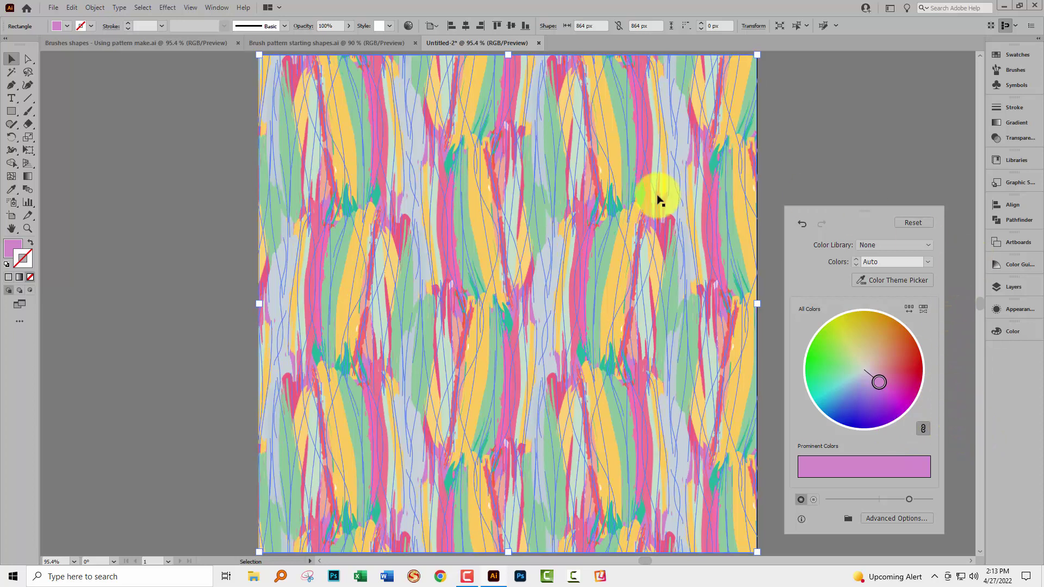
click(80, 116)
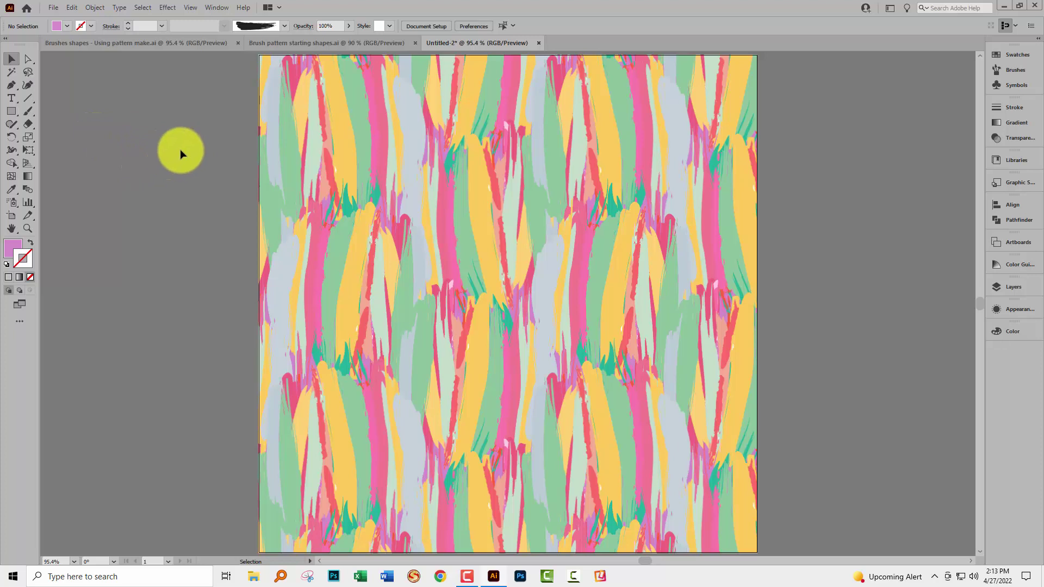
Scale the grid repeat down to about 661 px square, and extend its repeat bounds across and down to fill the artboard
click(430, 206)
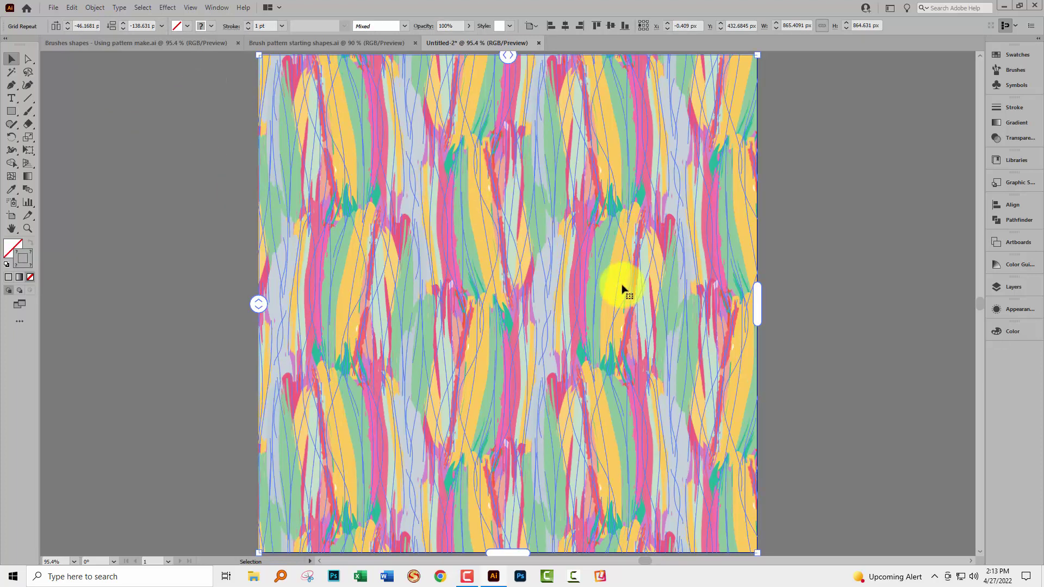
drag(754, 550, 642, 435)
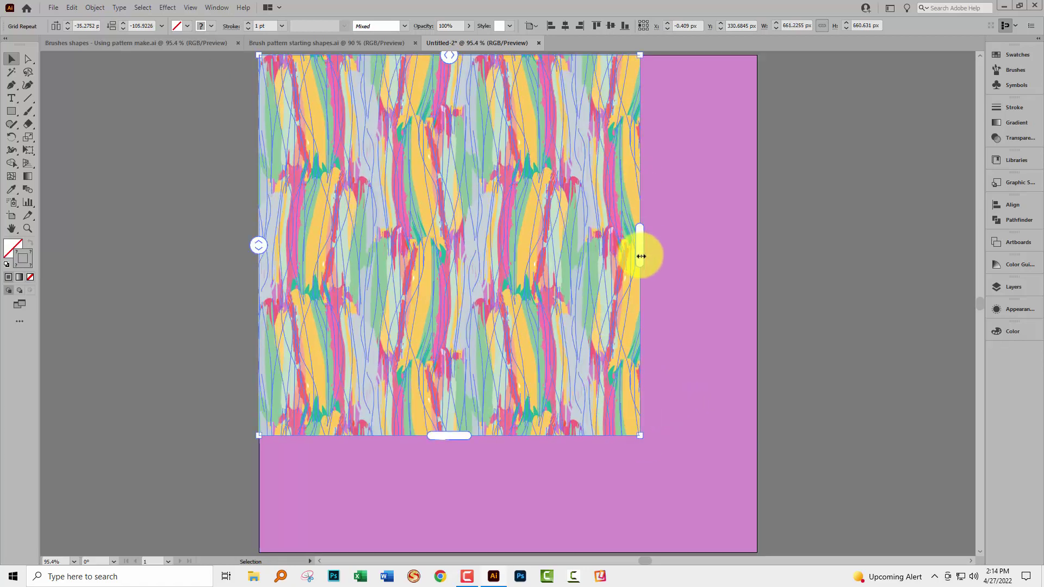
drag(642, 245, 757, 240)
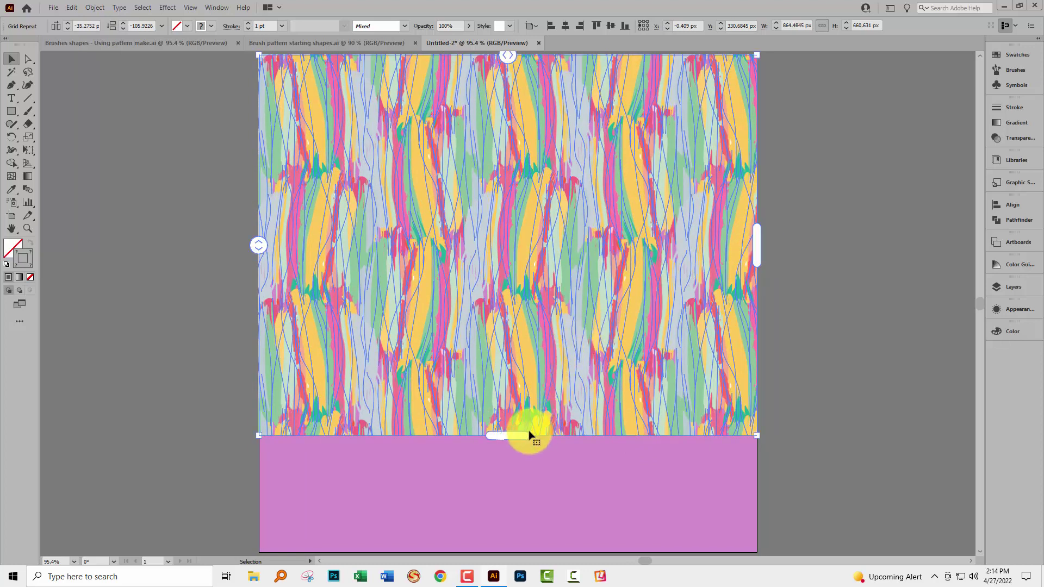
drag(508, 435, 513, 549)
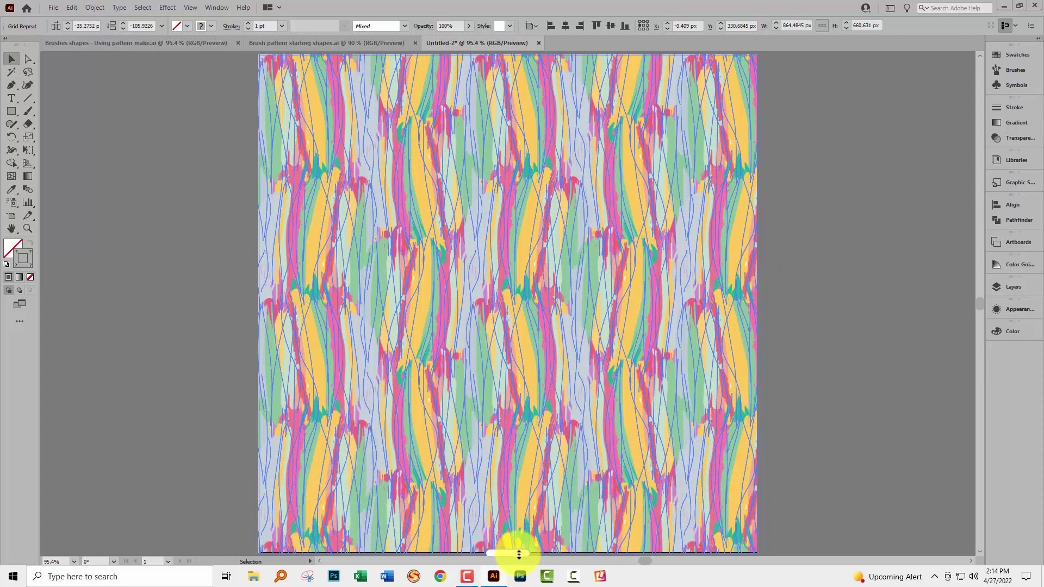
click(804, 400)
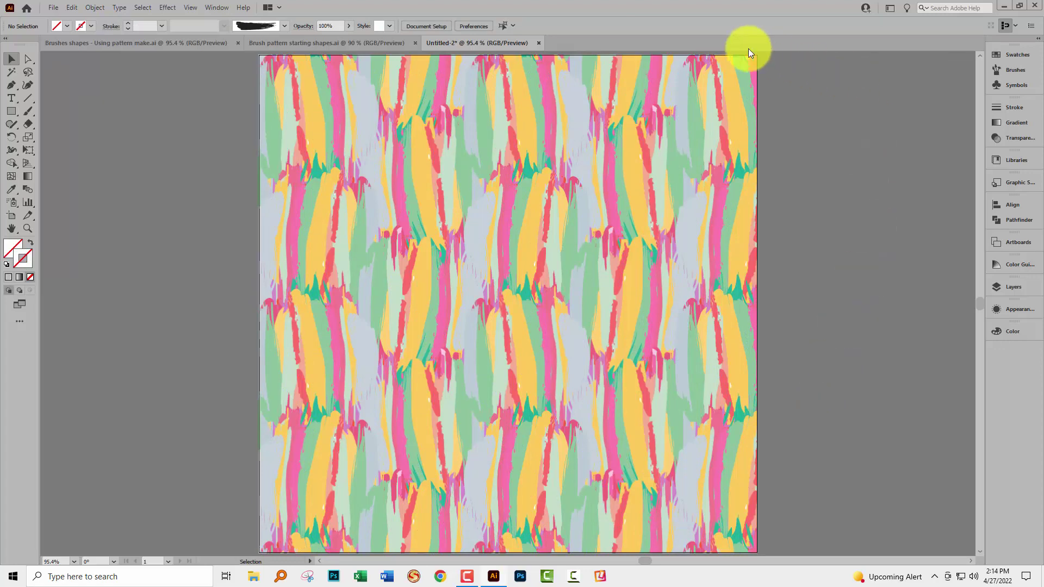
Export the artboard as the JPEG Untitled-2.jpg using artboards, in RGB at quality 10 (Maximum) and 300 ppi
click(54, 8)
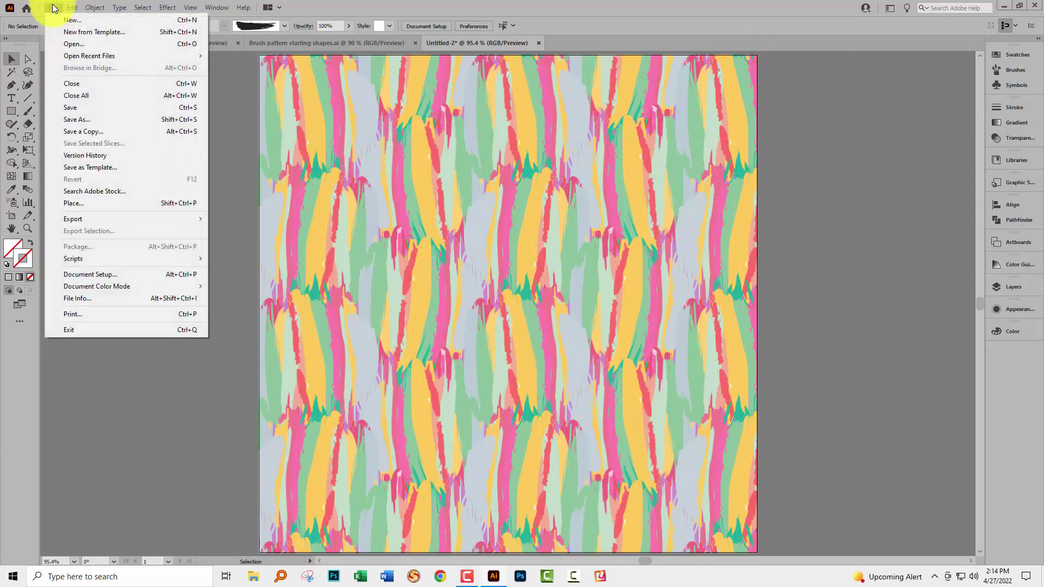
mouse_move(197, 218)
click(237, 230)
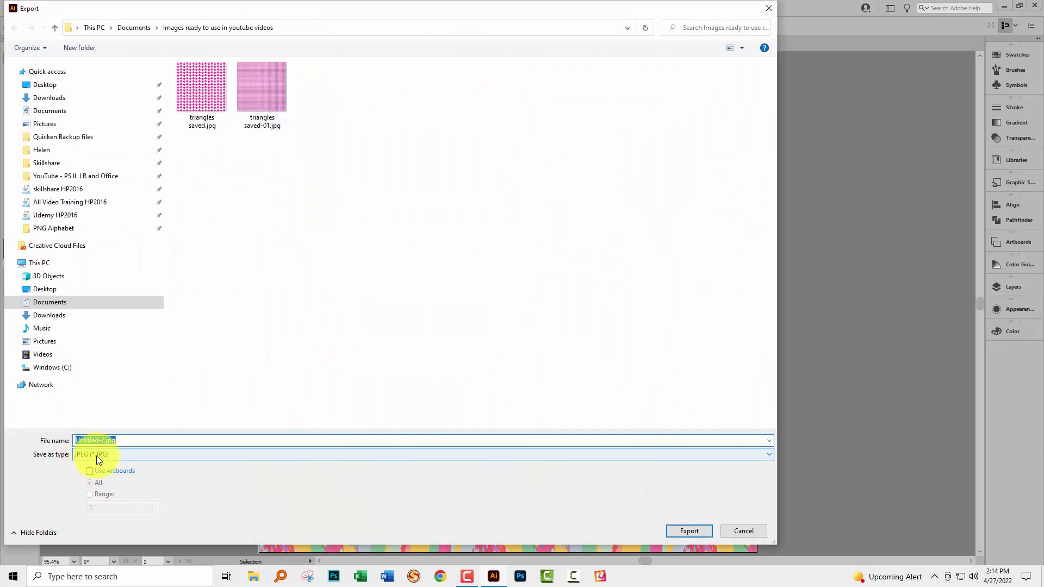
click(90, 471)
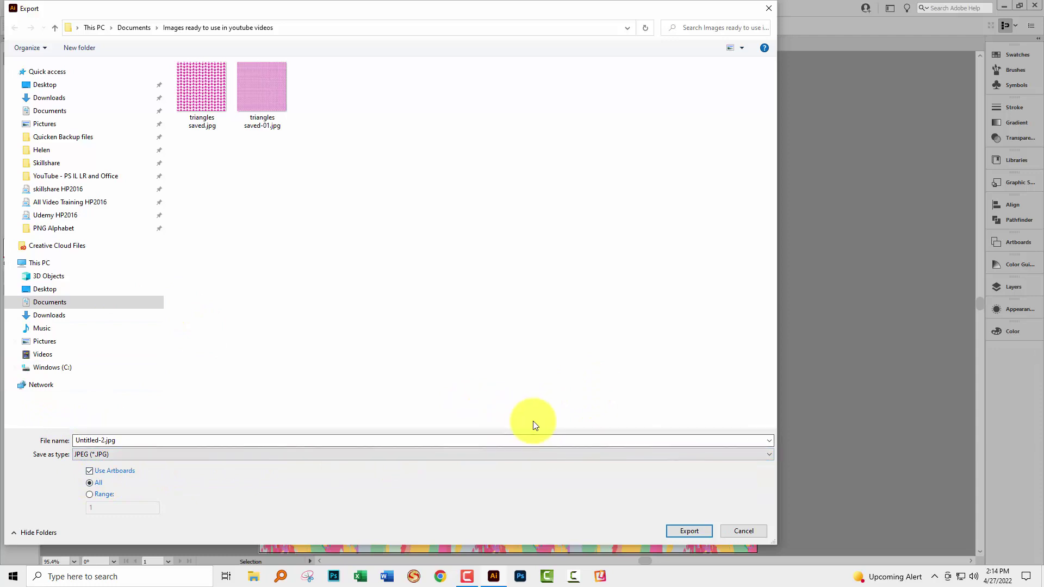
click(688, 530)
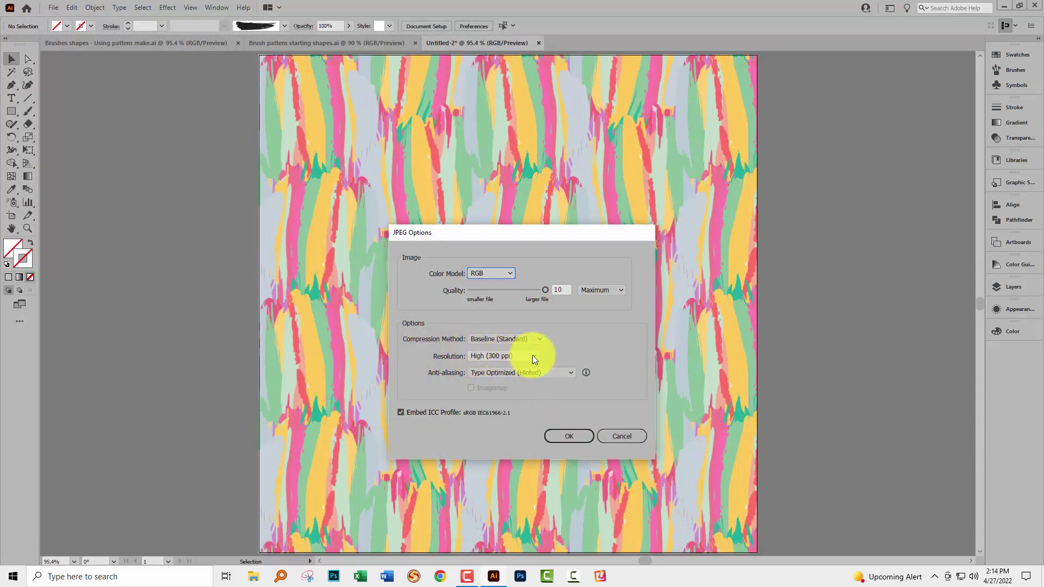
key(Tab)
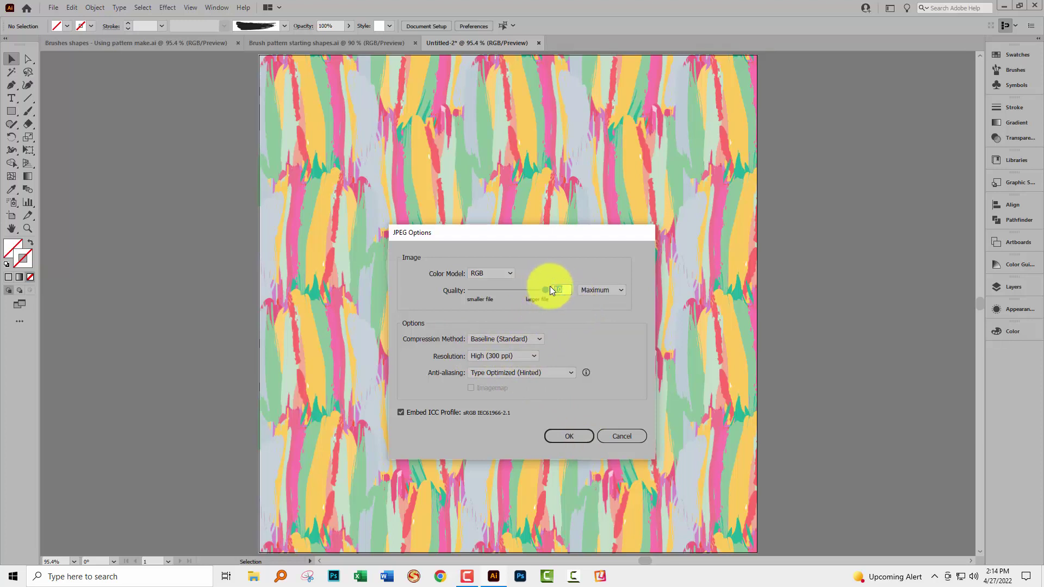
click(570, 436)
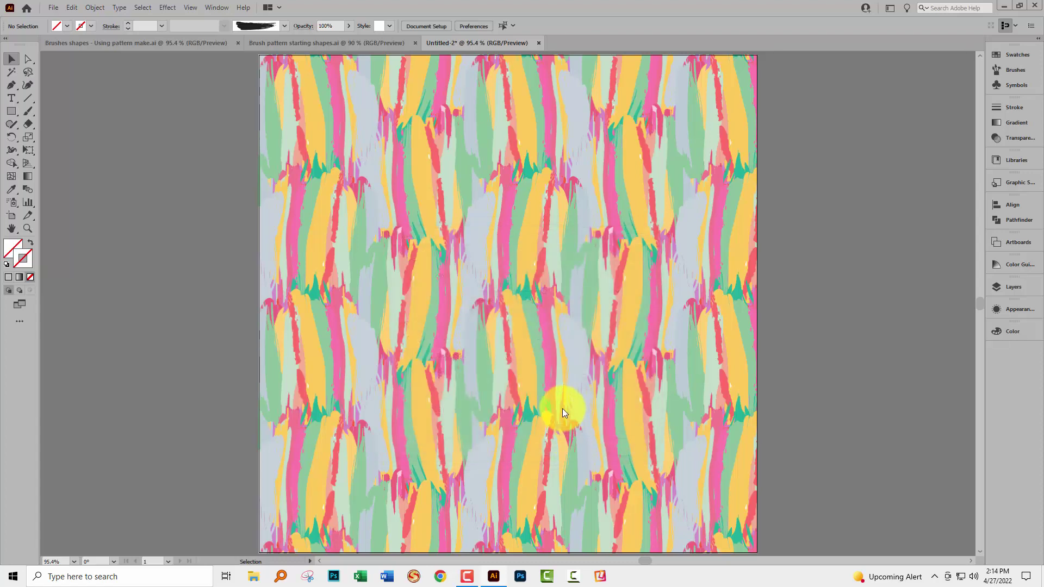
Switch to File Explorer and check the image dimensions and resolution in the detailed properties of Untitled-2-01.jpg
click(253, 577)
click(596, 337)
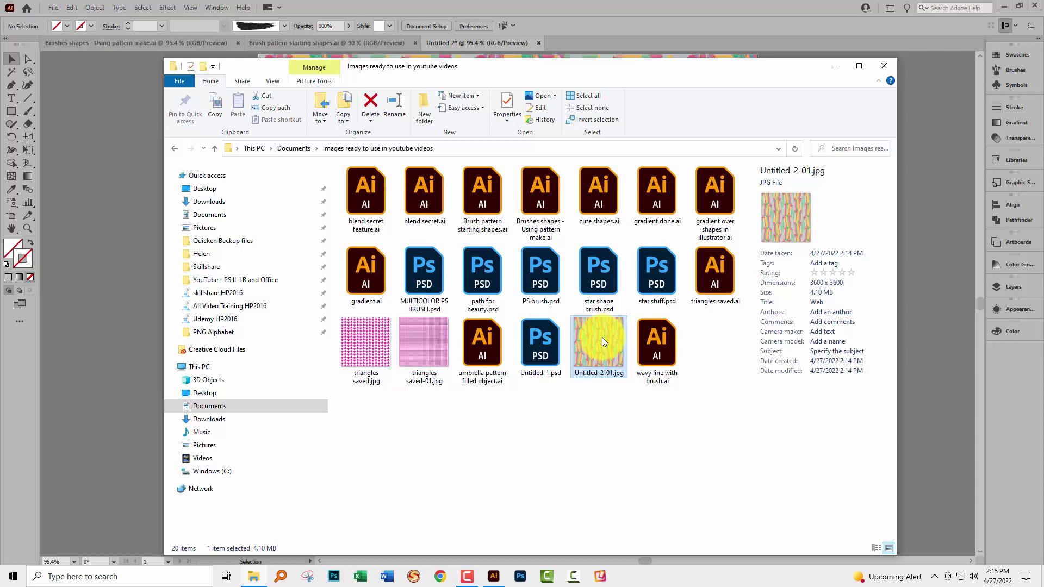
double_click(604, 355)
right_click(602, 371)
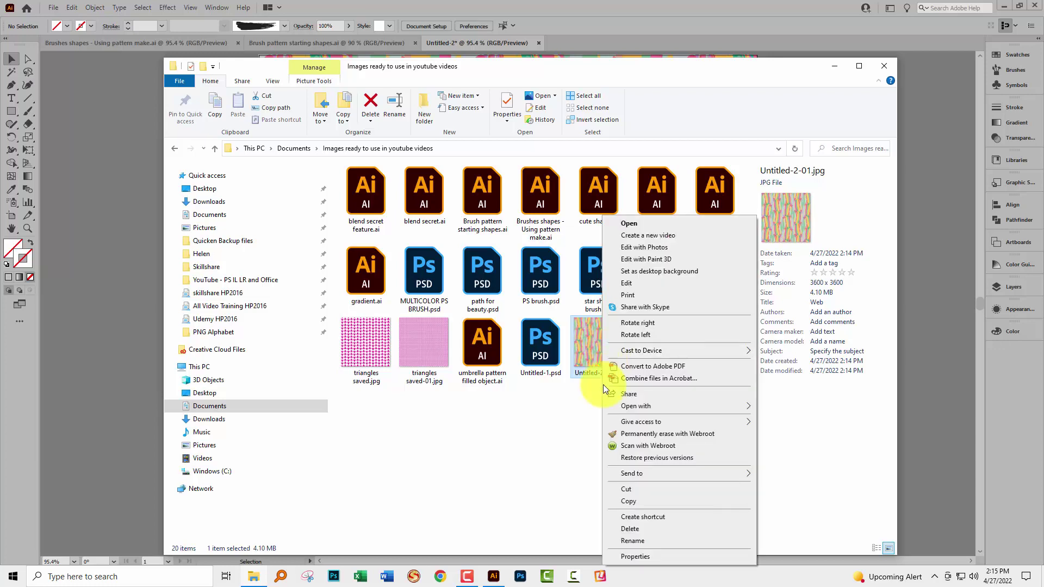
click(643, 557)
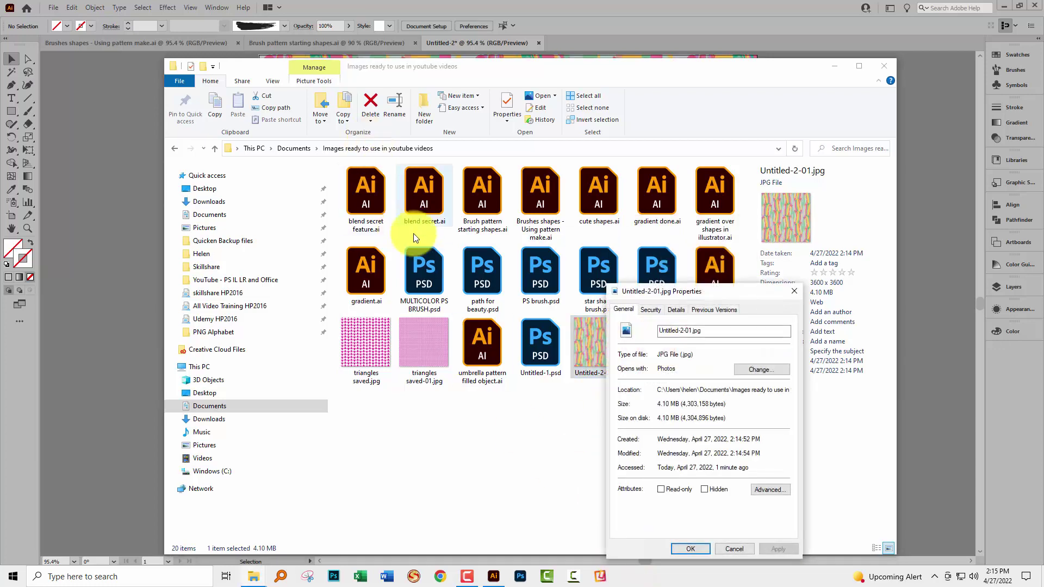
drag(656, 292, 355, 196)
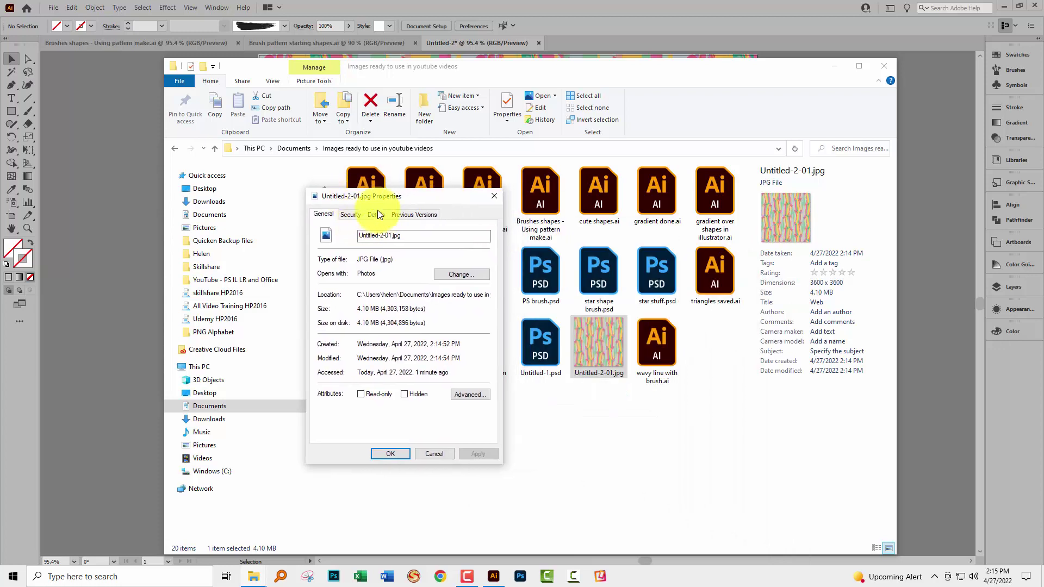
click(376, 215)
scroll(413, 370, down, 2)
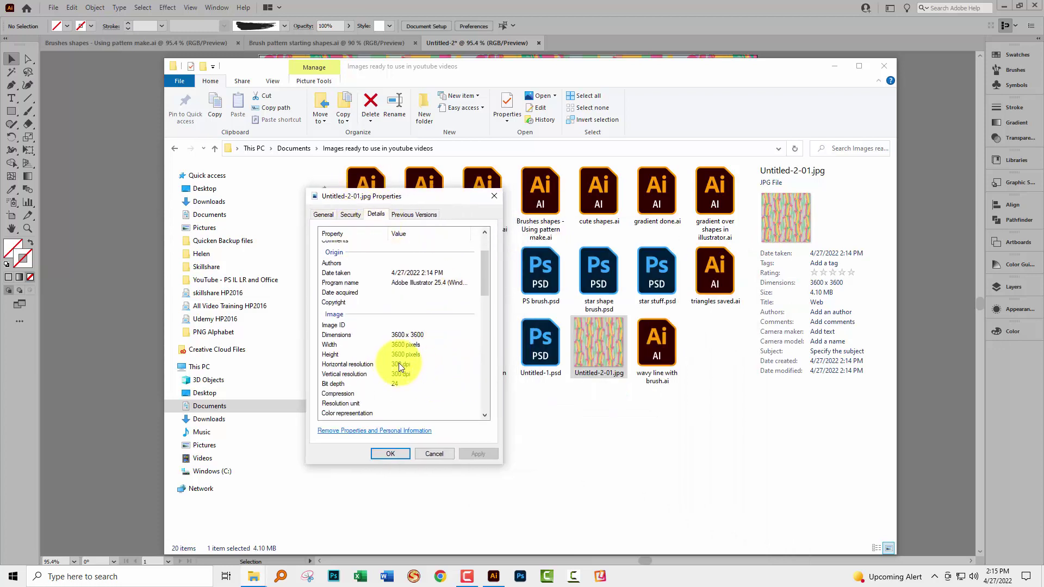
click(392, 453)
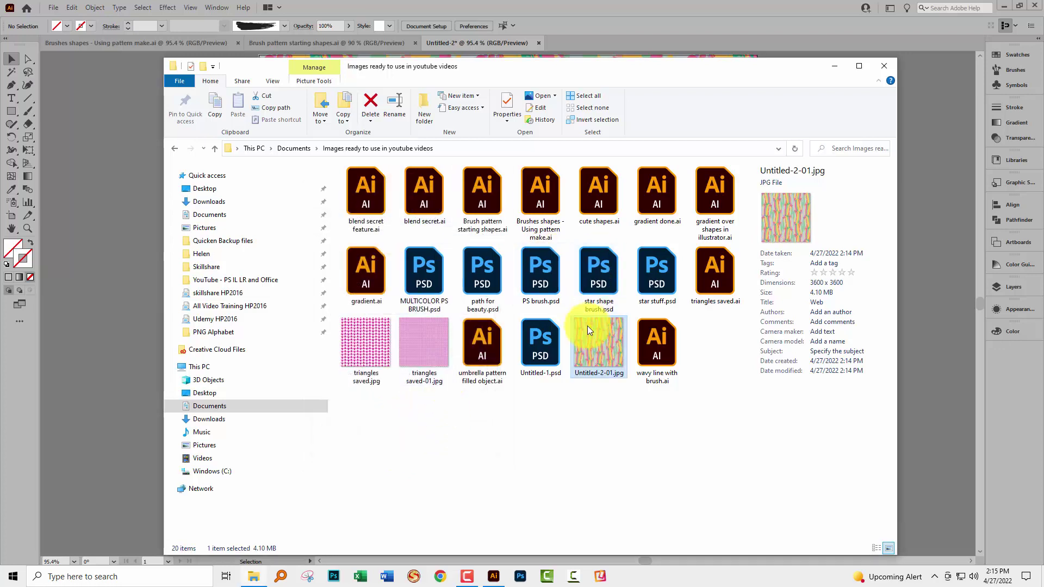
Open Untitled-2-01.jpg to view the exported pattern, and return to Illustrator
double_click(600, 380)
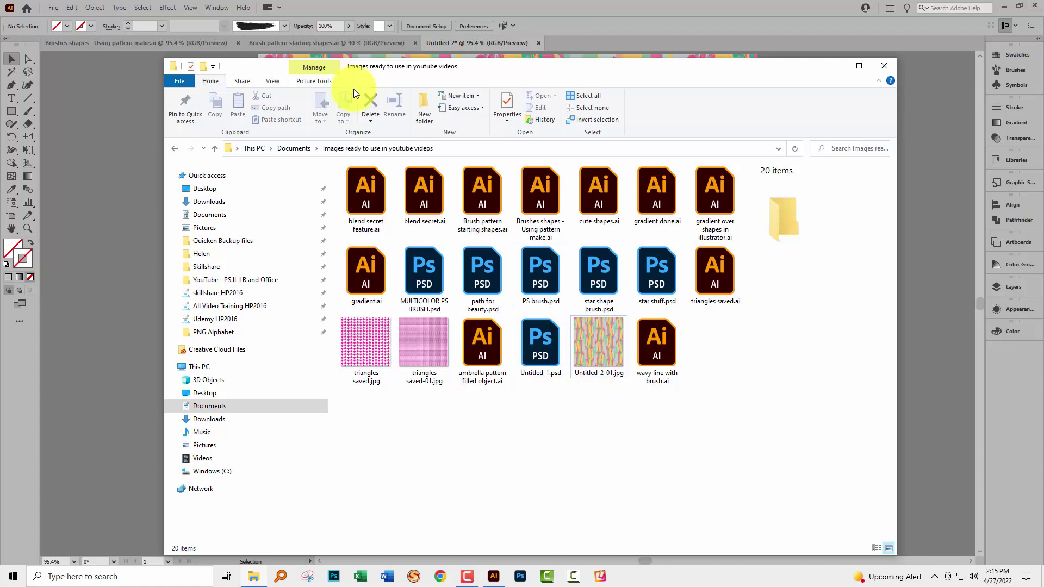
click(136, 245)
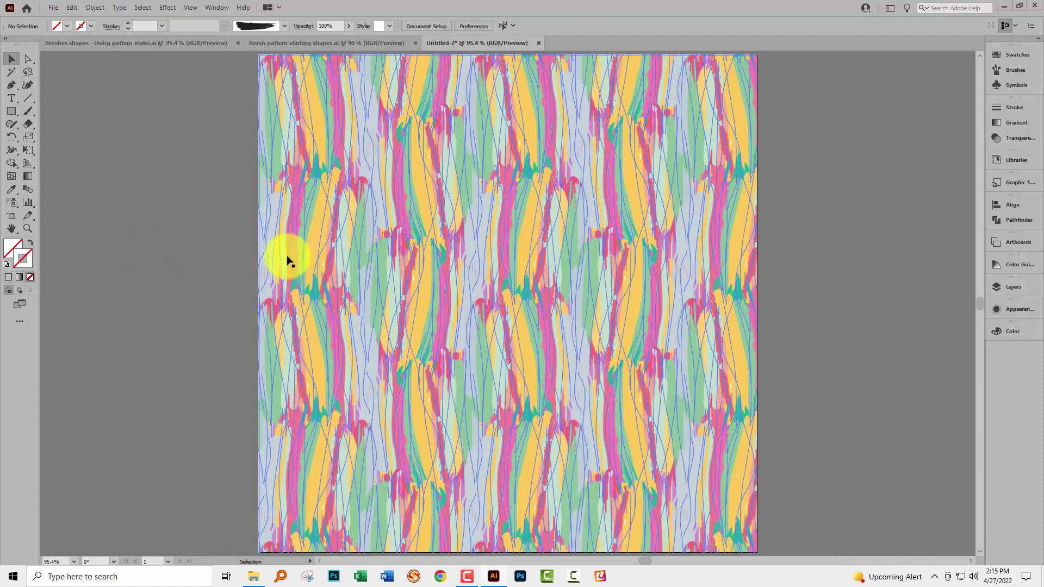